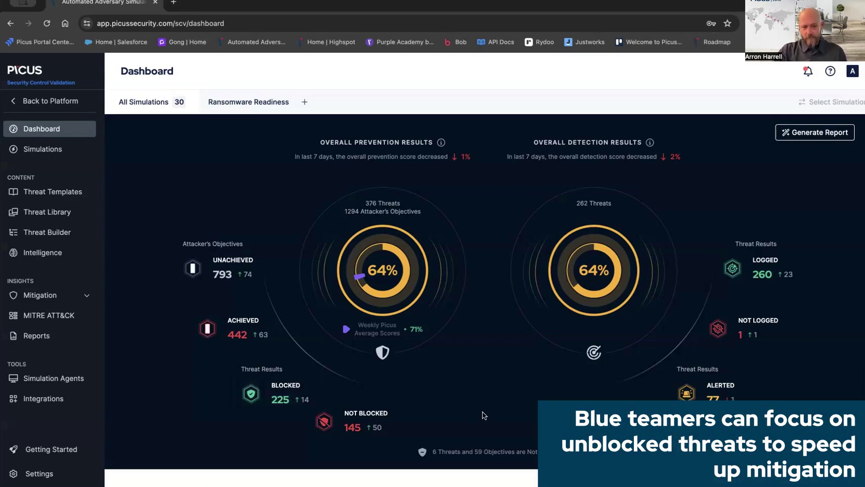
# Review the 145 unblocked and 185 unalerted threat lists, returning to the dashboard after each
pyautogui.click(361, 422)
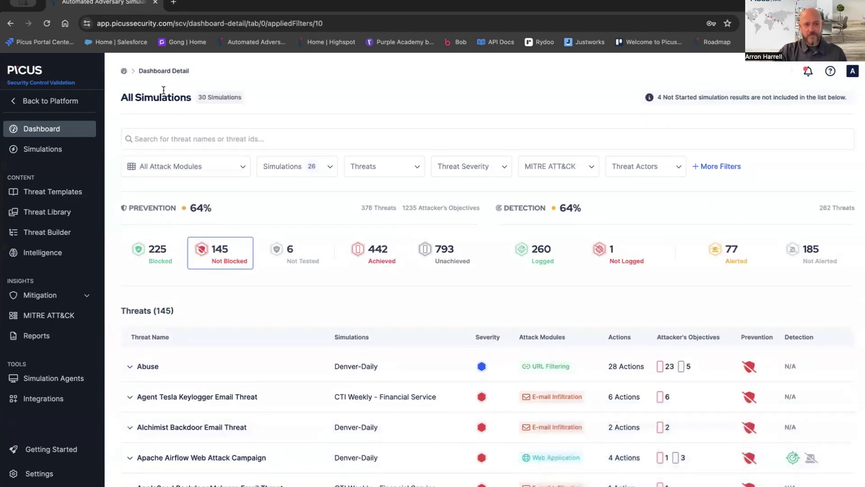
pyautogui.click(123, 72)
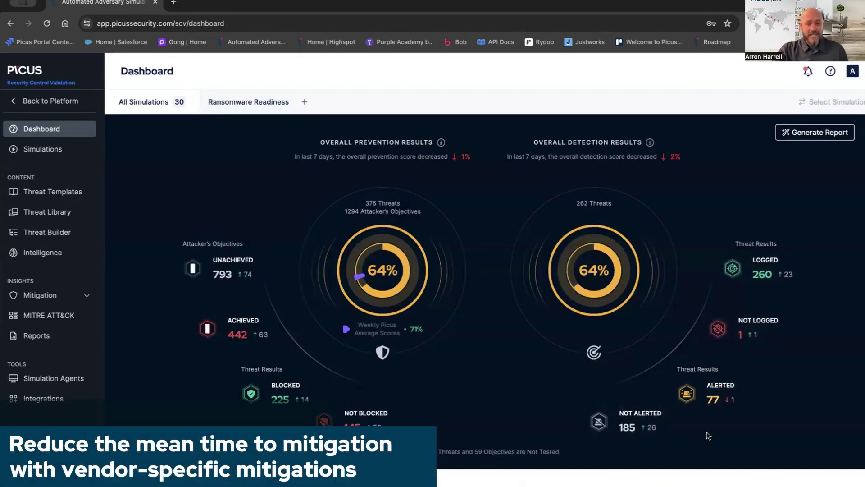
pyautogui.click(626, 422)
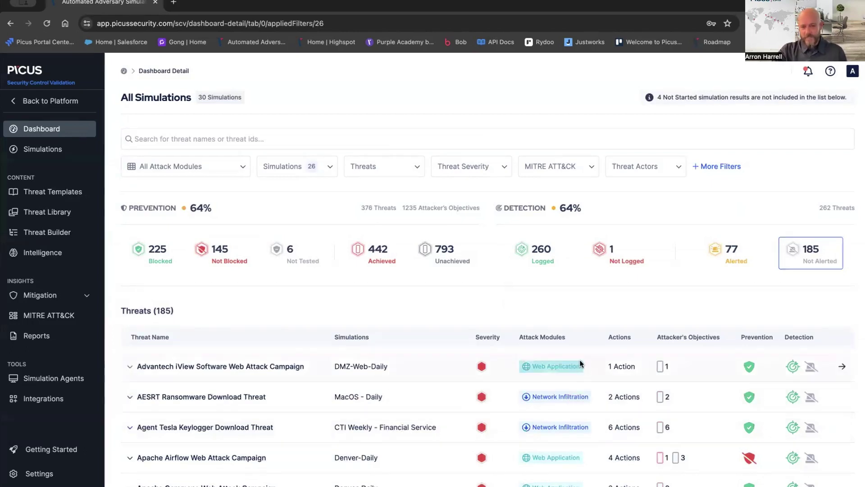
pyautogui.click(124, 71)
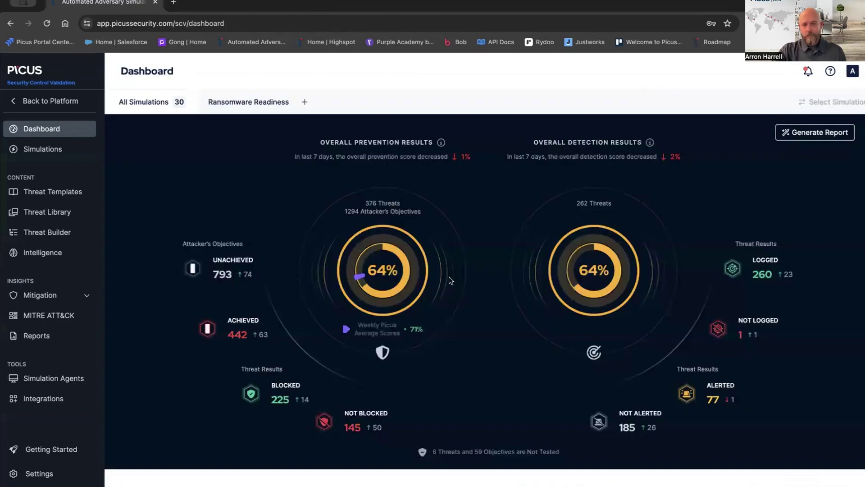
# Set the Security Score Overtime chart's time range to Last Year
pyautogui.scroll(-5, 491, 281)
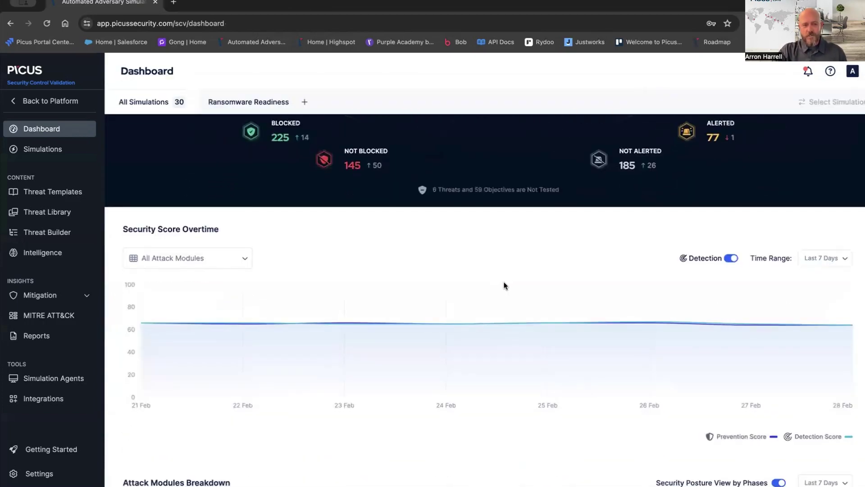
pyautogui.click(844, 260)
pyautogui.click(808, 347)
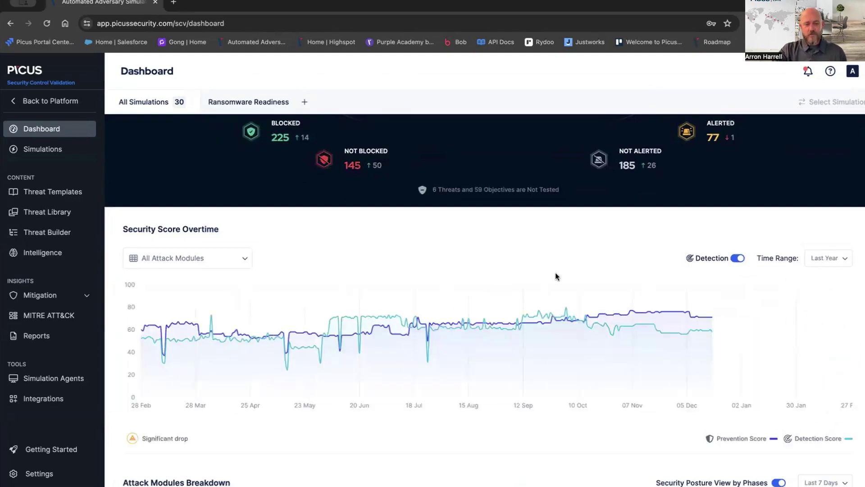
pyautogui.moveTo(428, 297)
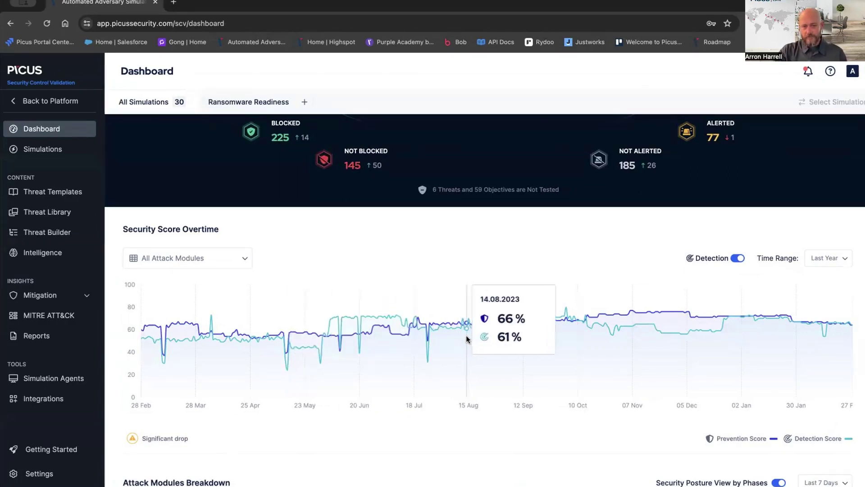
# Review Attack Modules Breakdown scores, scrolling right to Linux 43%, macOS 36% and URL Filtering 65%
pyautogui.scroll(-2, 469, 331)
pyautogui.scroll(-6, 485, 335)
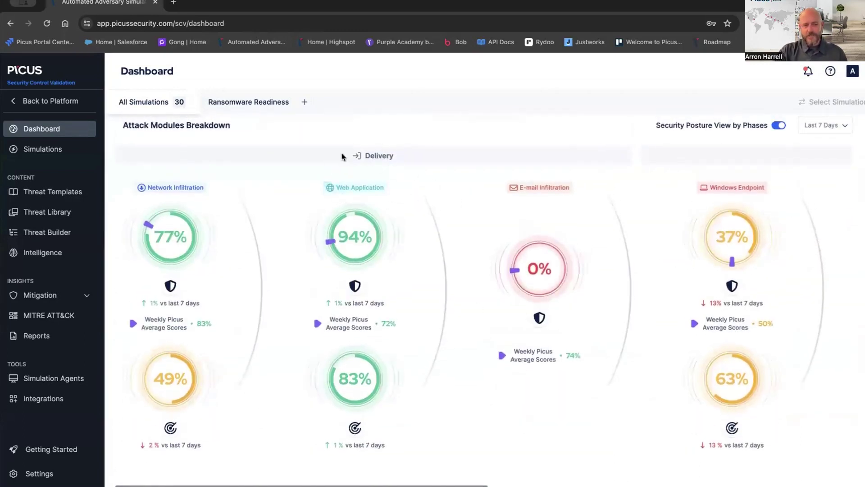
pyautogui.moveTo(182, 228)
pyautogui.moveTo(167, 375)
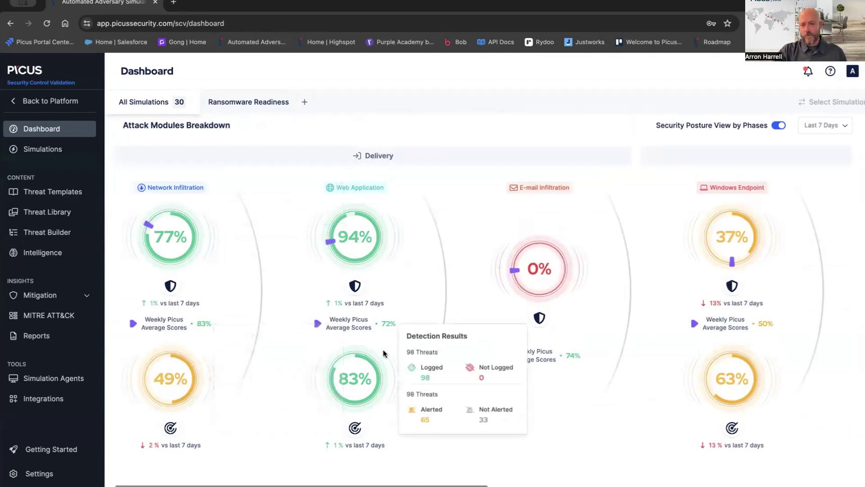
pyautogui.moveTo(392, 317)
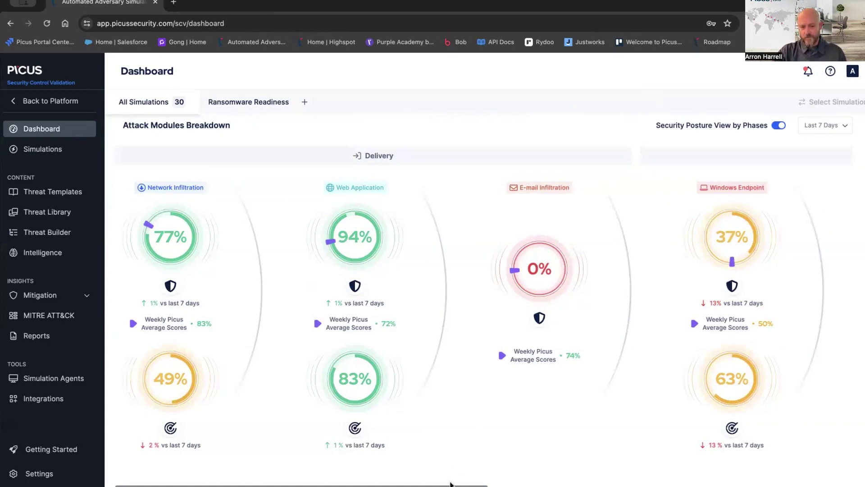
pyautogui.hscroll(3, 484, 485)
pyautogui.moveTo(484, 485); pyautogui.dragTo(700, 485)
pyautogui.moveTo(240, 245)
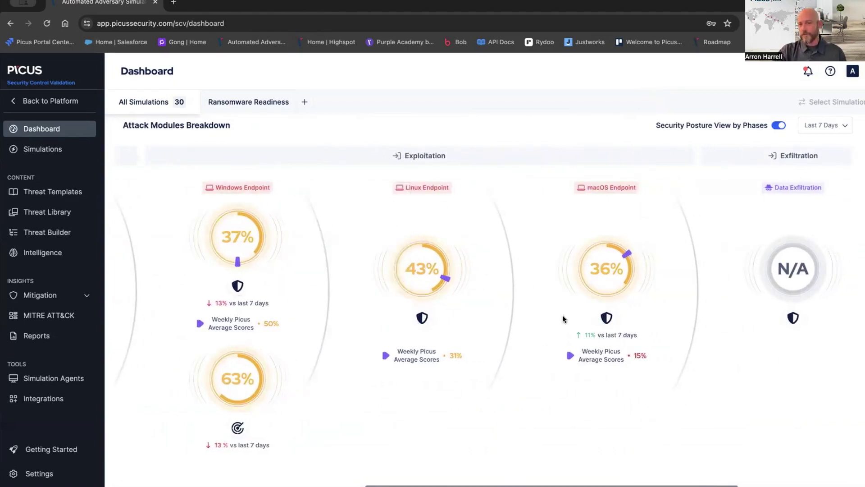
pyautogui.moveTo(552, 485); pyautogui.dragTo(675, 457)
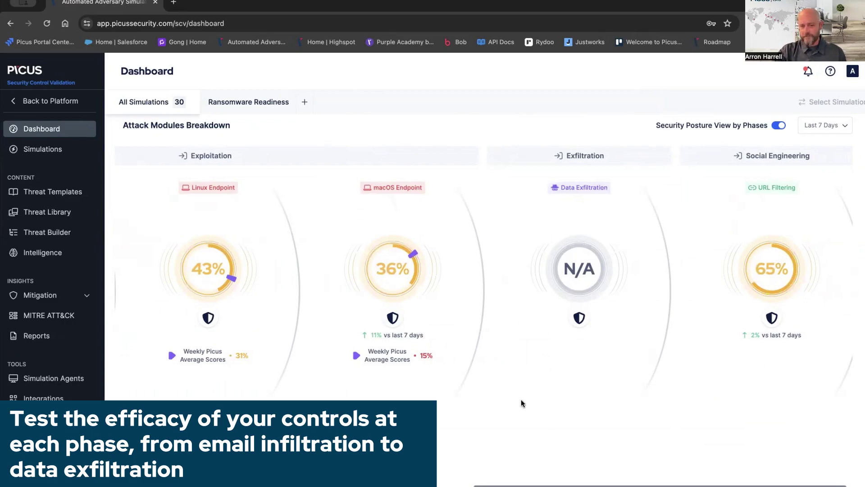
# Scroll through simulation rankings, Security Devices (BIG-IP 94%, ModSecurity 98%) and MITRE ATT&CK tactic scores
pyautogui.scroll(-5, 502, 380)
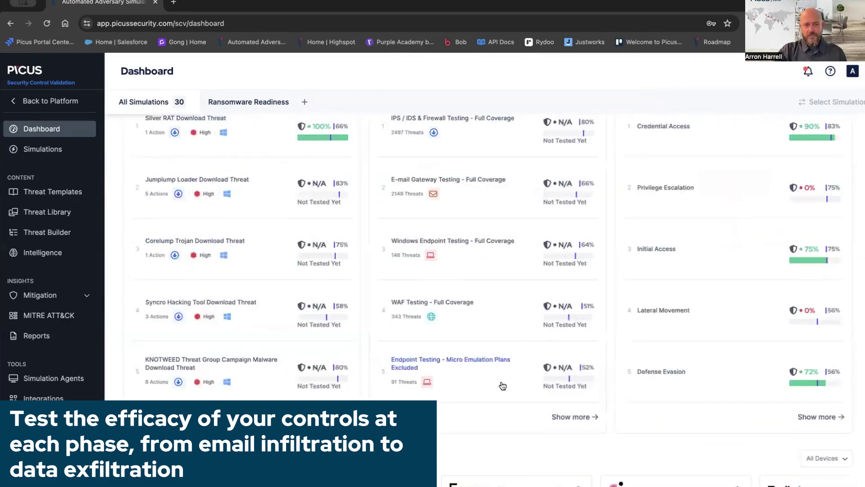
pyautogui.scroll(4, 502, 381)
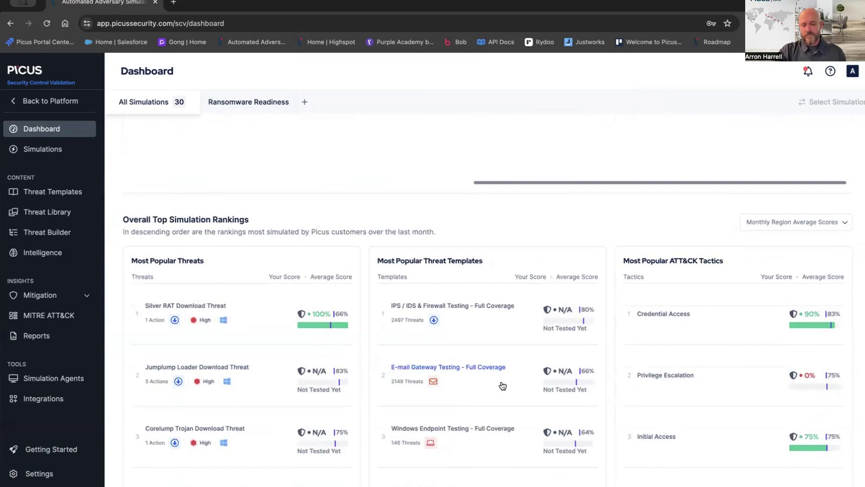
pyautogui.scroll(-1, 488, 379)
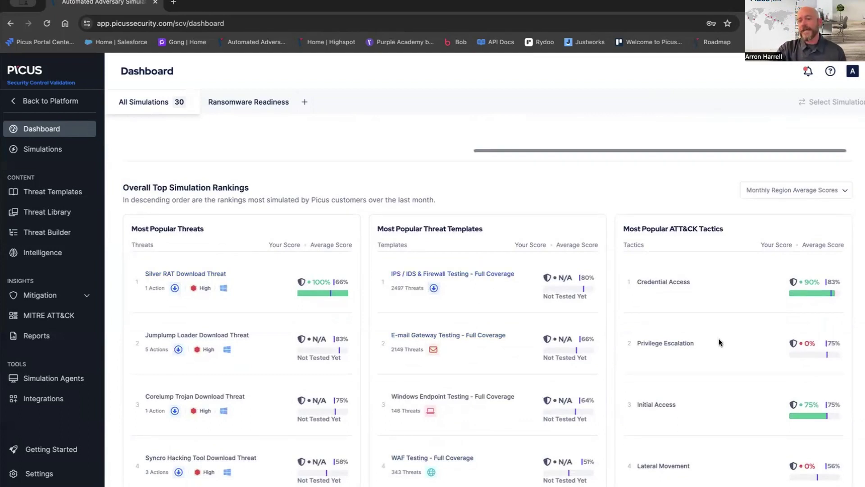
pyautogui.scroll(-1, 720, 348)
pyautogui.scroll(-7, 720, 347)
pyautogui.scroll(-1, 721, 347)
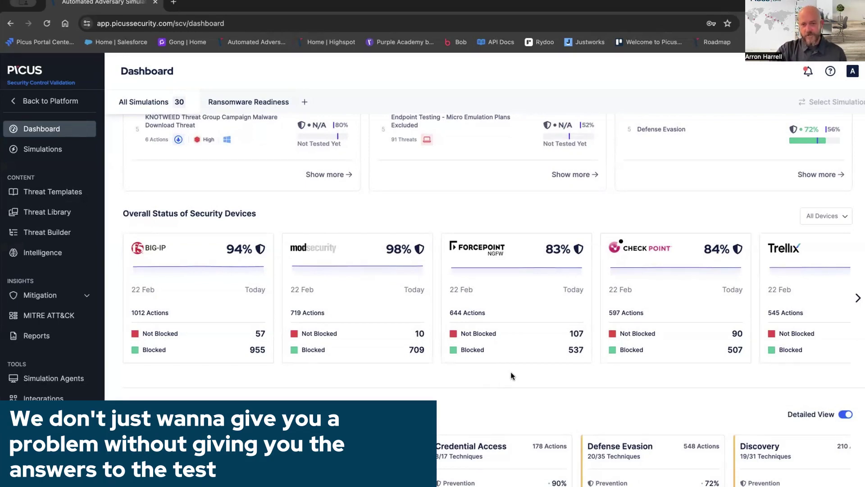
pyautogui.scroll(-1, 509, 371)
pyautogui.scroll(-2, 509, 372)
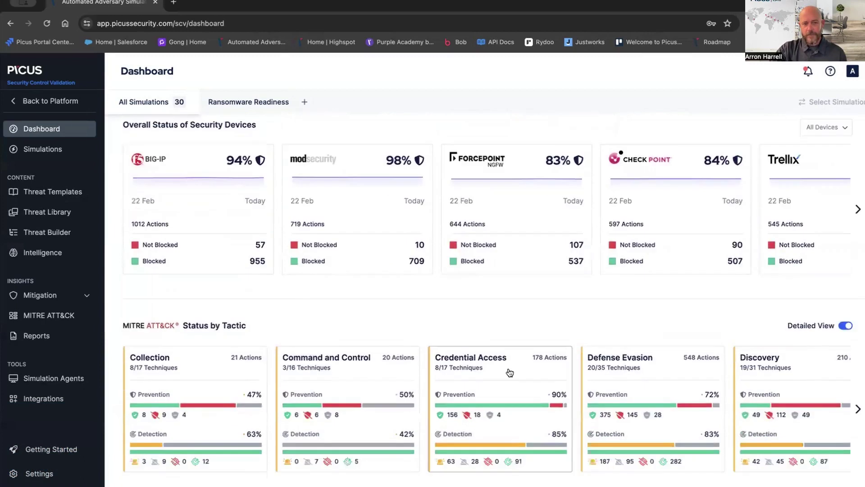
pyautogui.scroll(-5, 510, 372)
pyautogui.scroll(4, 509, 366)
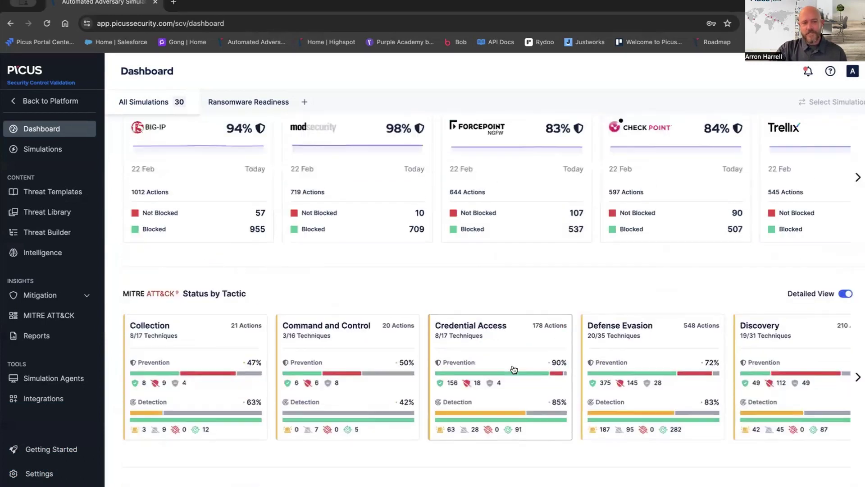
pyautogui.scroll(-1, 514, 369)
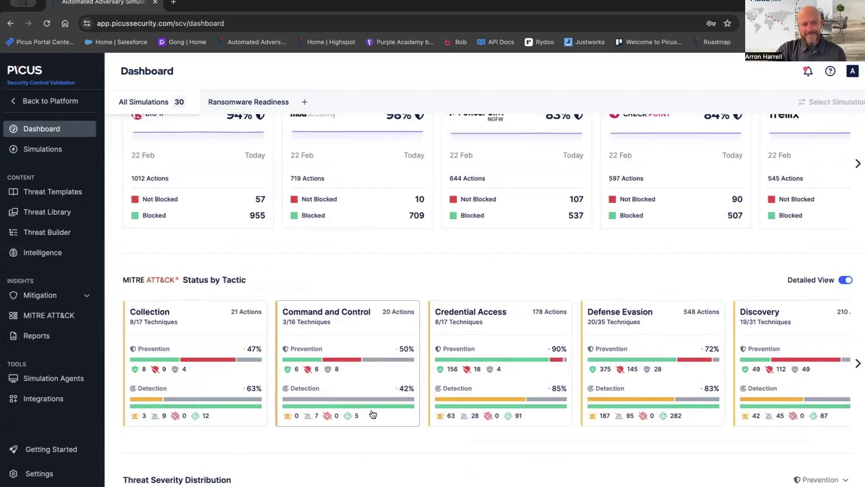
# Inspect T1078 Valid Accounts on the MITRE ATT&CK coverage map, then go to the Threat Library
pyautogui.click(54, 320)
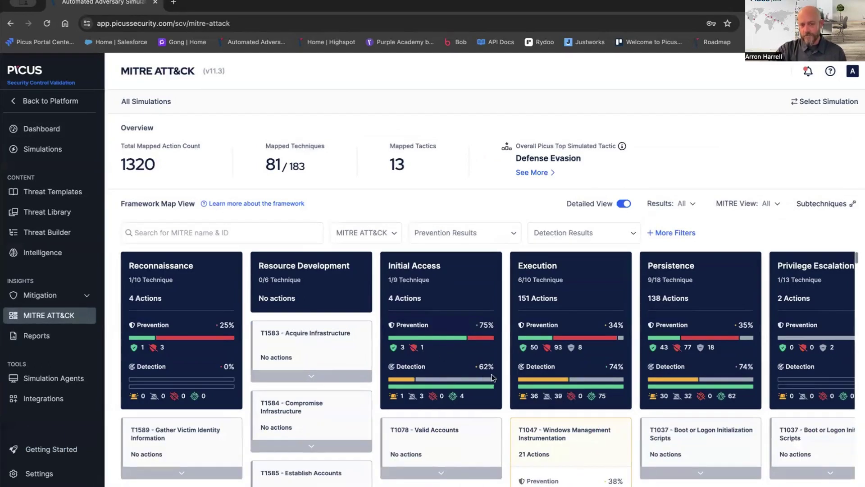
pyautogui.scroll(-1, 492, 377)
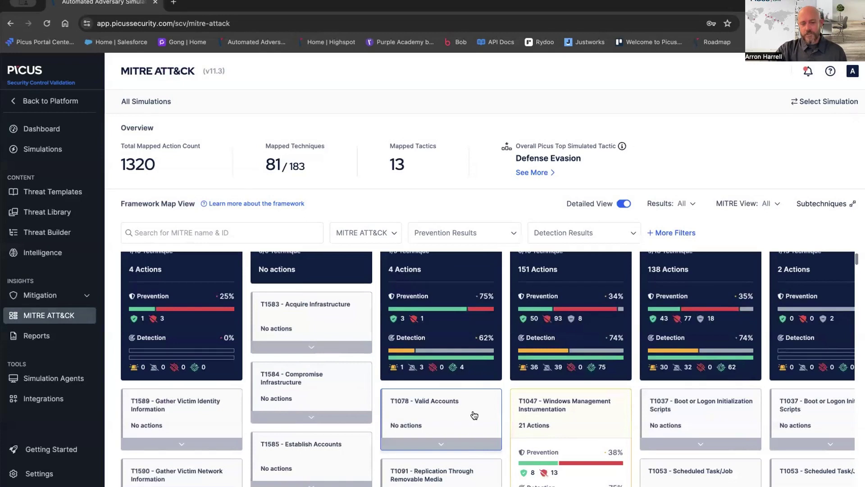
pyautogui.click(437, 416)
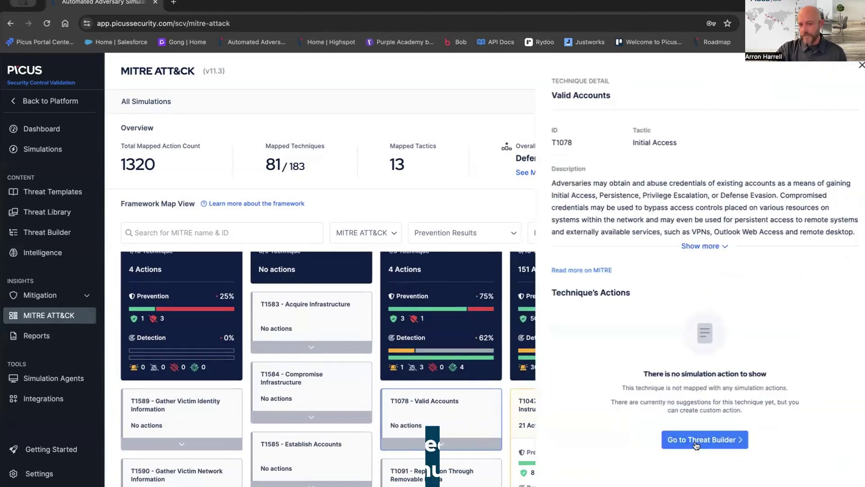
pyautogui.click(861, 65)
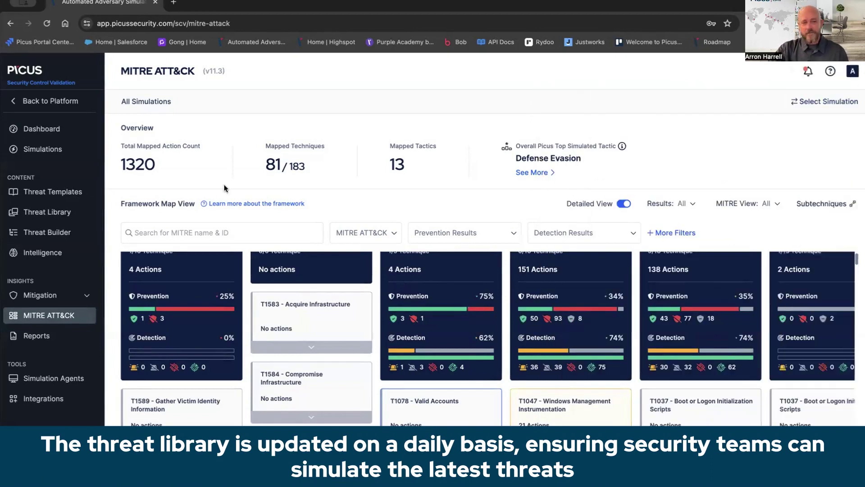
pyautogui.click(56, 215)
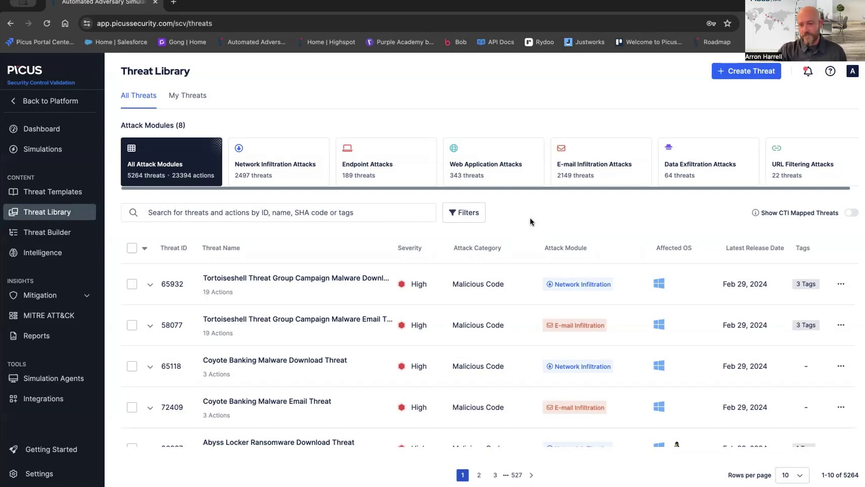
pyautogui.scroll(-1, 761, 300)
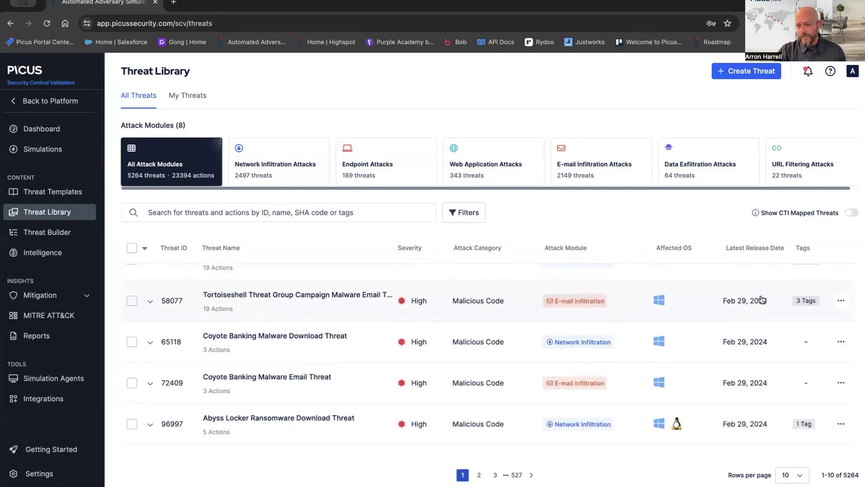
pyautogui.scroll(-2, 769, 316)
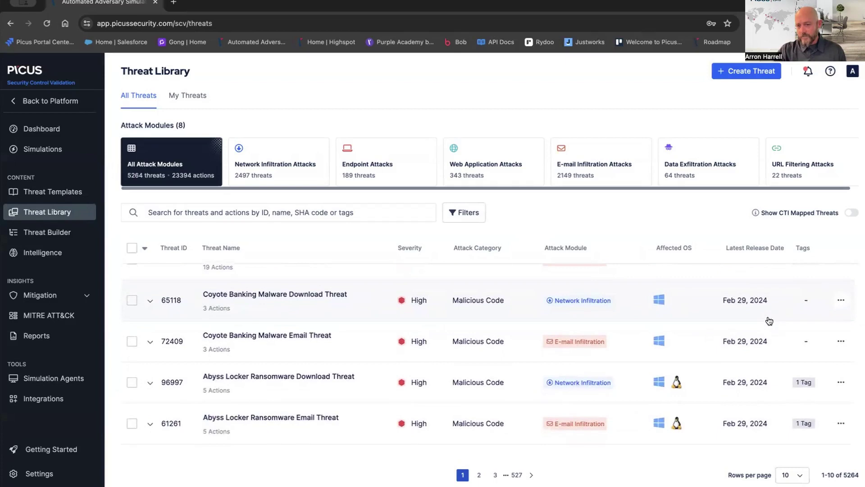
pyautogui.scroll(-6, 769, 320)
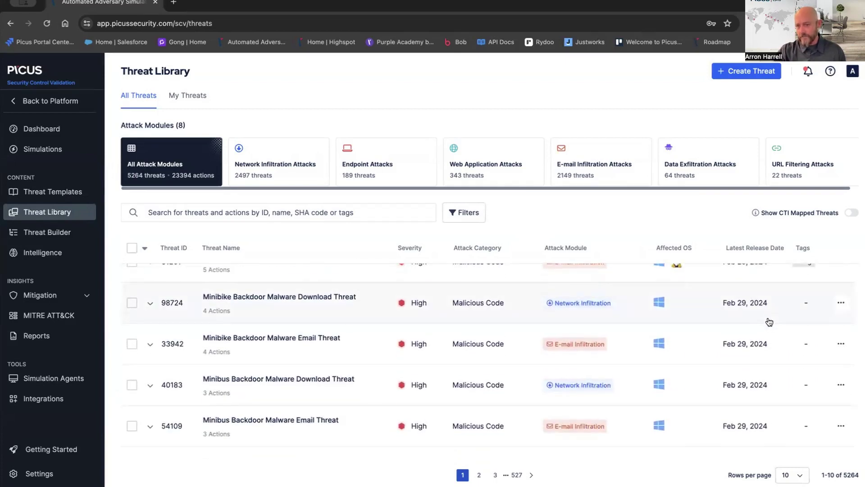
pyautogui.scroll(7, 762, 324)
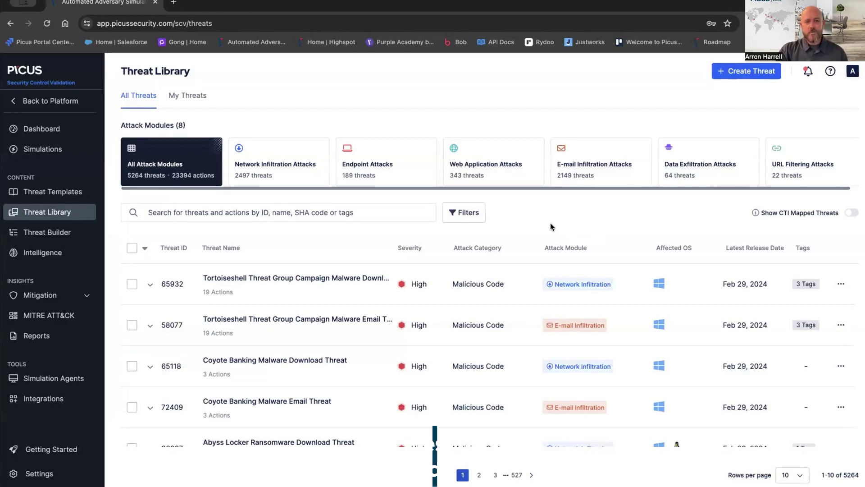
# Open the Picus Labs suggested template Top 10 ATT&CK Techniques - The Red Report 2024
pyautogui.click(52, 194)
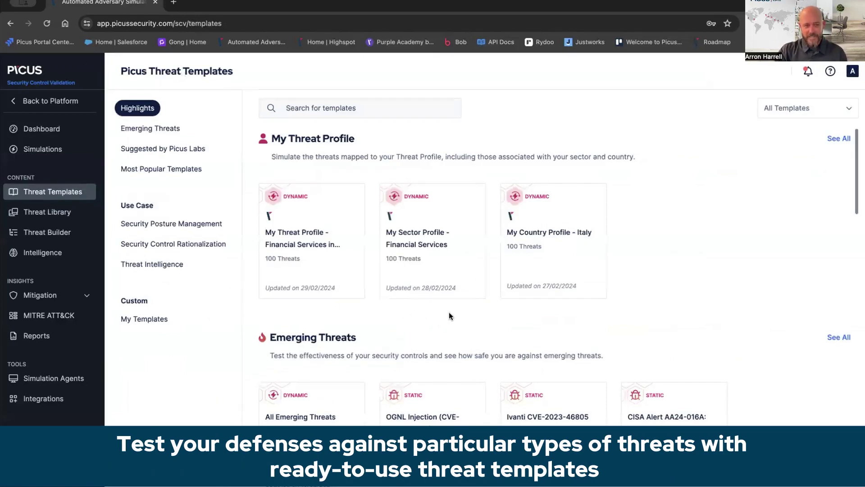
pyautogui.click(163, 151)
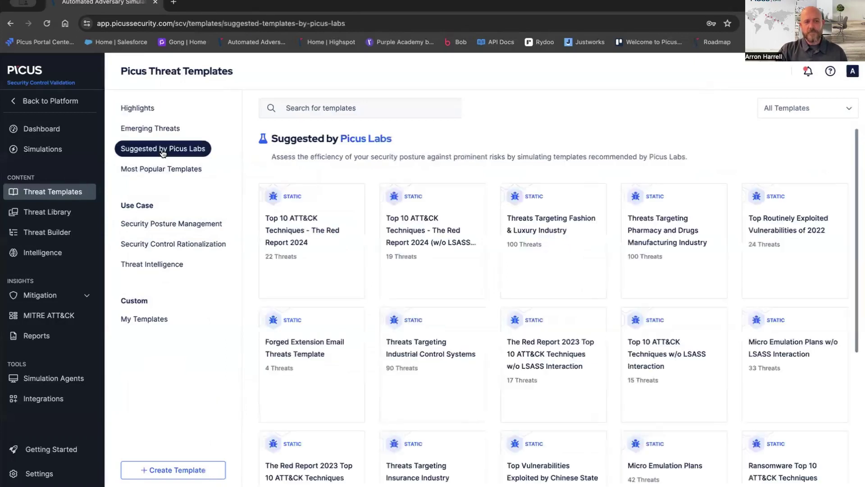
pyautogui.click(321, 262)
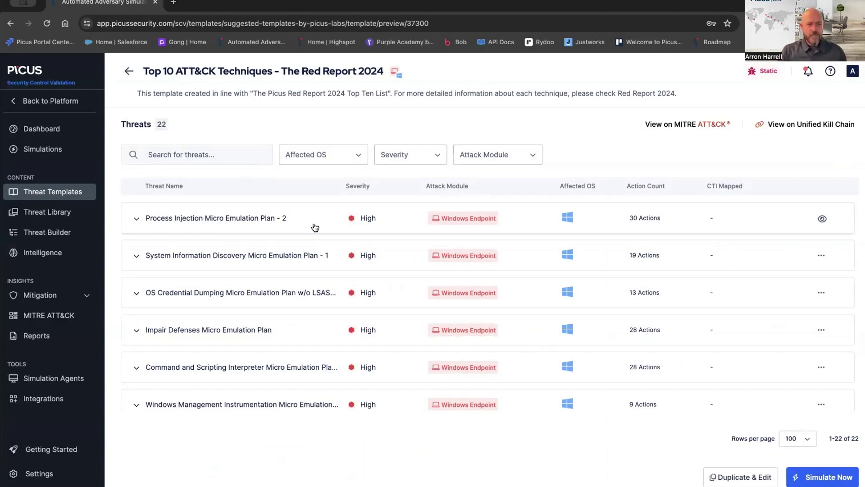
pyautogui.click(170, 221)
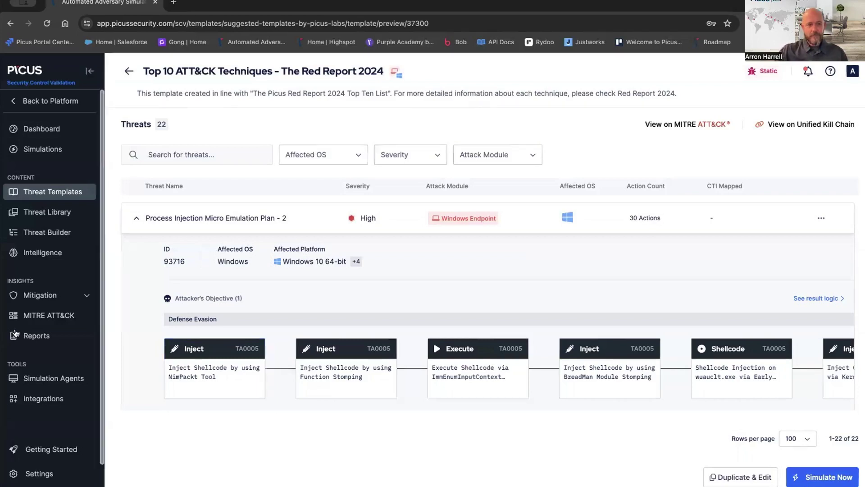
pyautogui.click(137, 220)
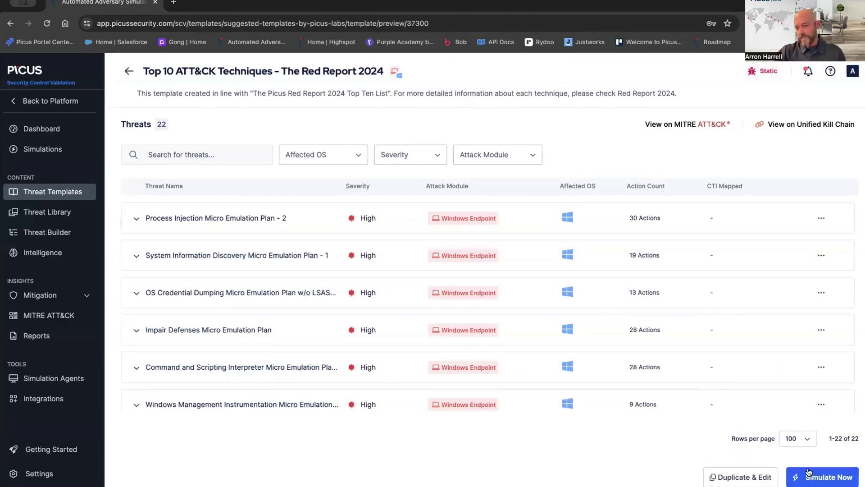
pyautogui.click(823, 477)
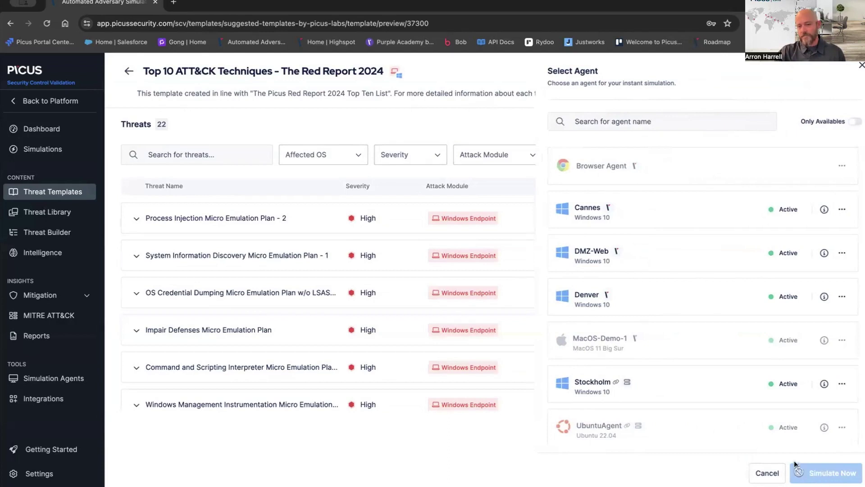
pyautogui.click(630, 215)
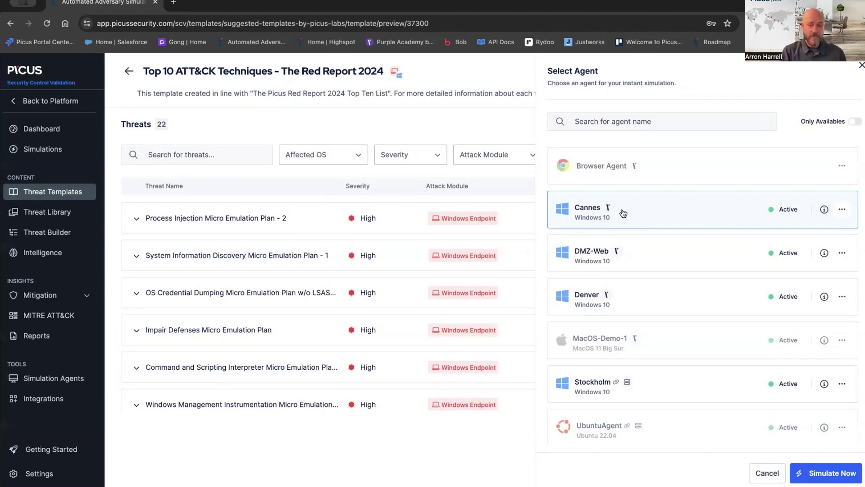
pyautogui.click(767, 473)
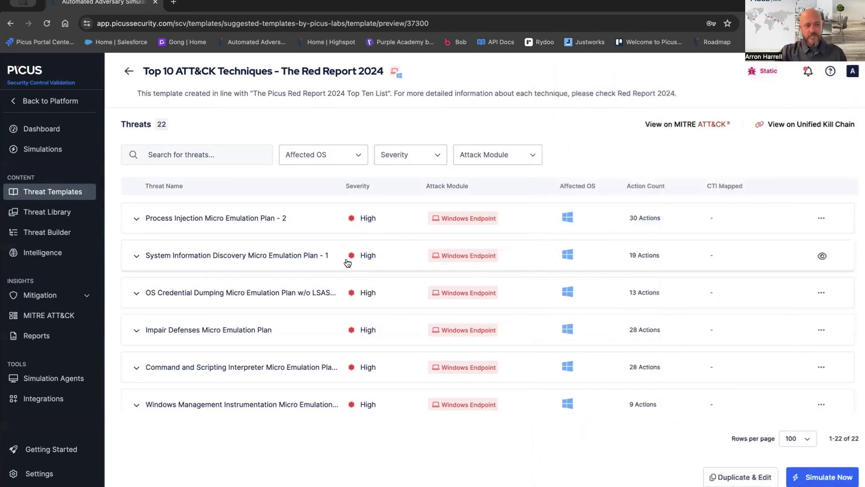
# Open Instant Run Simulation - 1551 from Simulations and scroll to its Threats table
pyautogui.click(46, 154)
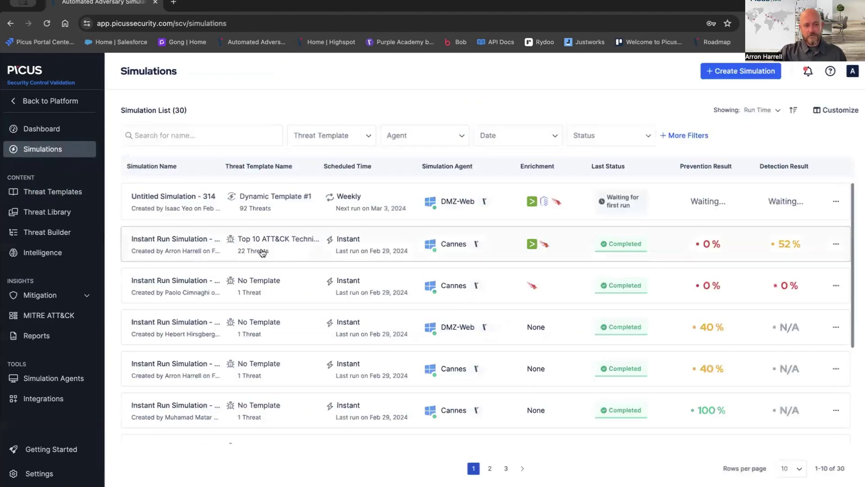
pyautogui.click(267, 244)
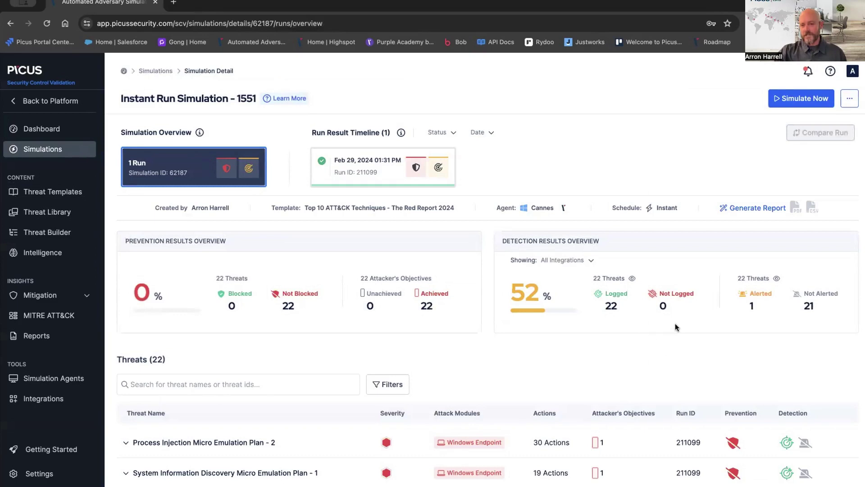
pyautogui.scroll(-5, 490, 357)
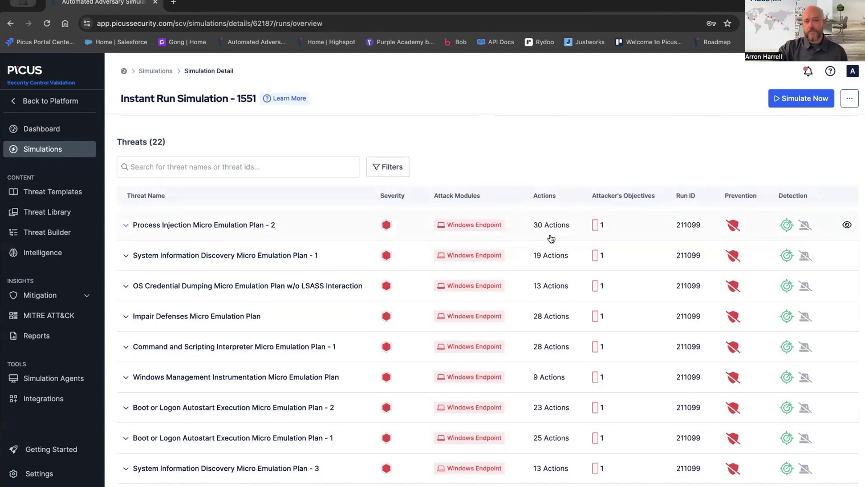
pyautogui.moveTo(732, 231)
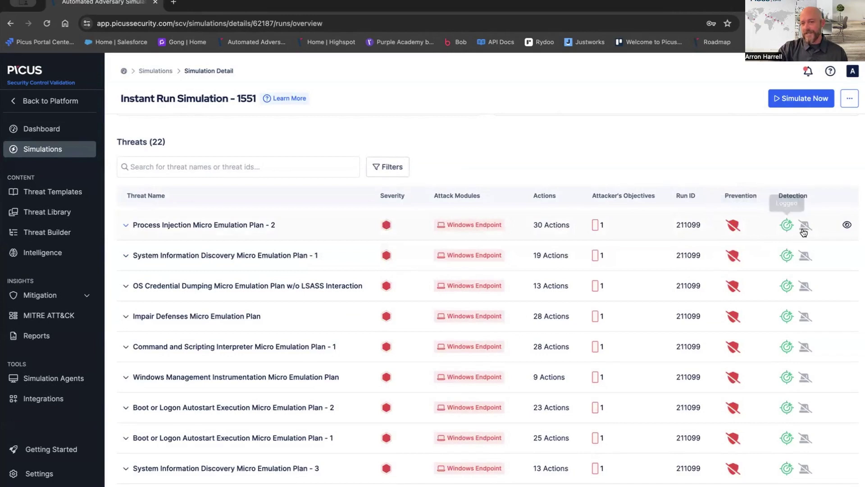
pyautogui.moveTo(807, 233)
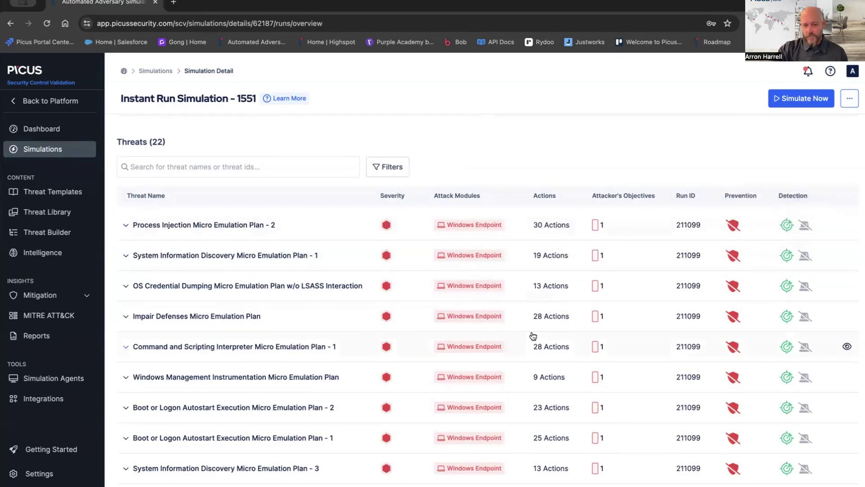
pyautogui.scroll(-2, 530, 333)
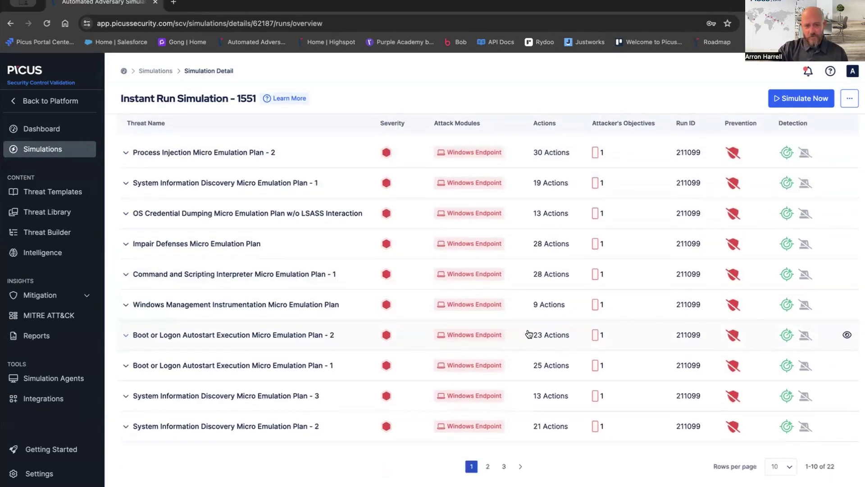
# Expand System Information Discovery Micro Emulation Plan - 2 and compare Crowdstrike Falcon and Splunk Enterprise results, ending on Splunk
pyautogui.click(167, 428)
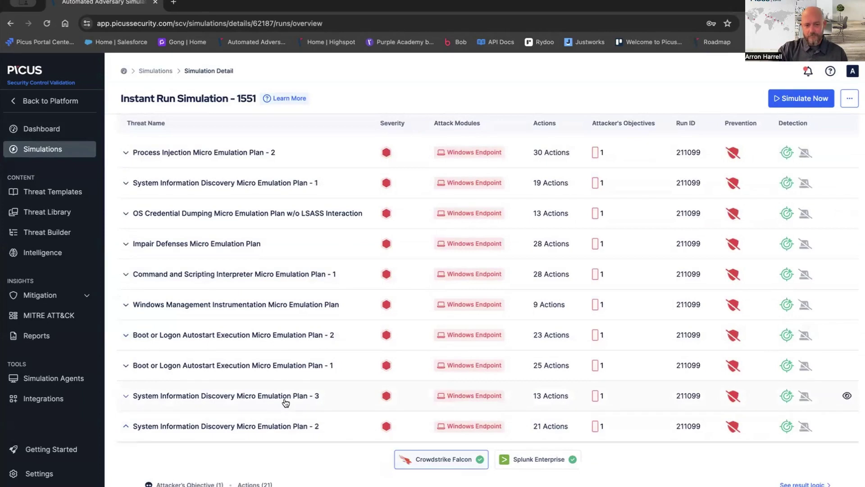
pyautogui.scroll(-3, 343, 432)
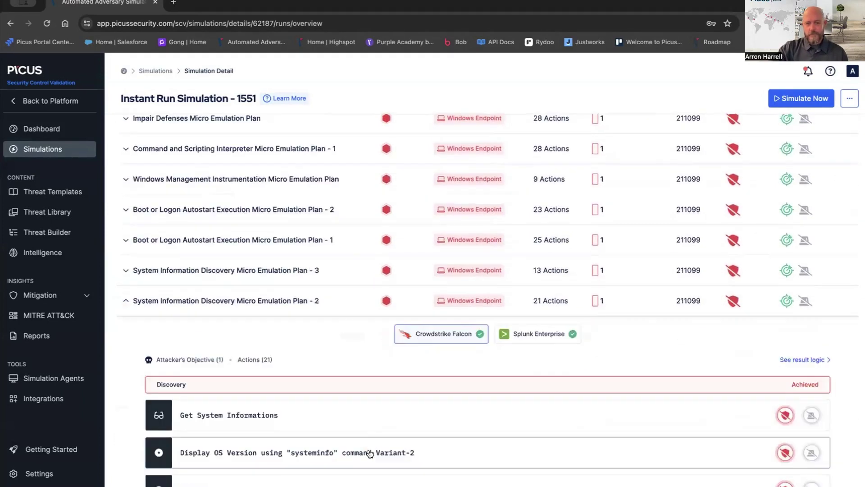
pyautogui.scroll(-4, 359, 426)
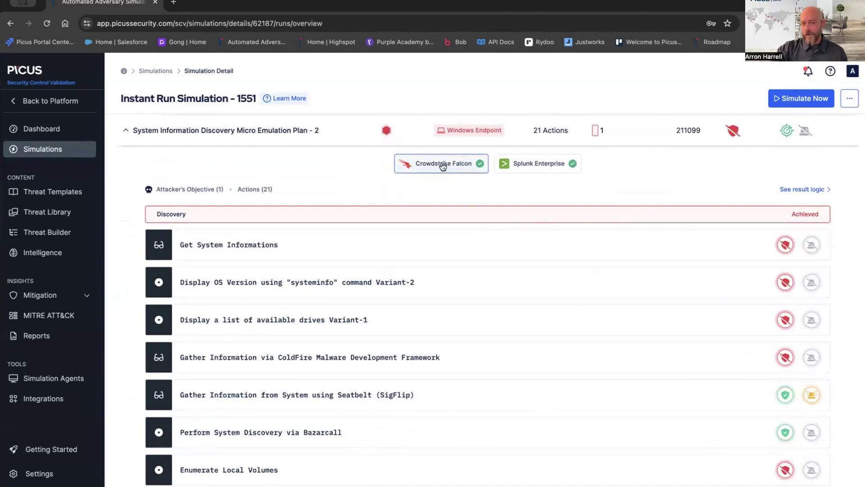
pyautogui.click(534, 167)
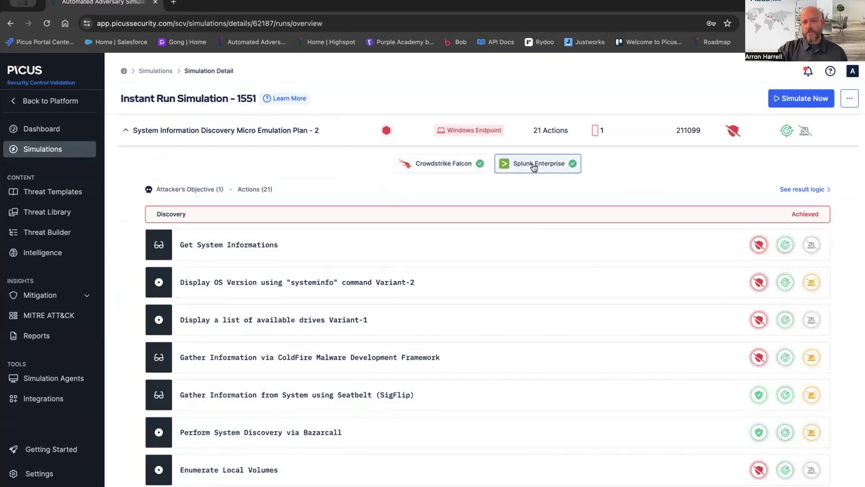
pyautogui.click(446, 170)
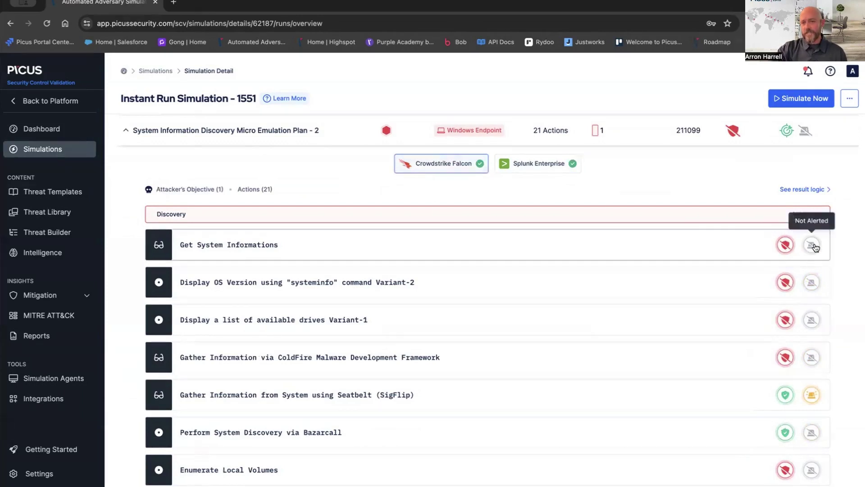
pyautogui.click(534, 171)
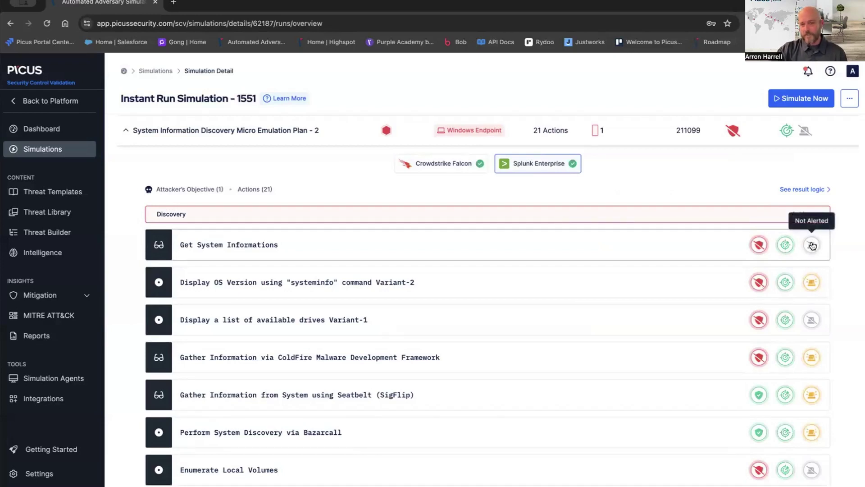
pyautogui.scroll(-10, 568, 325)
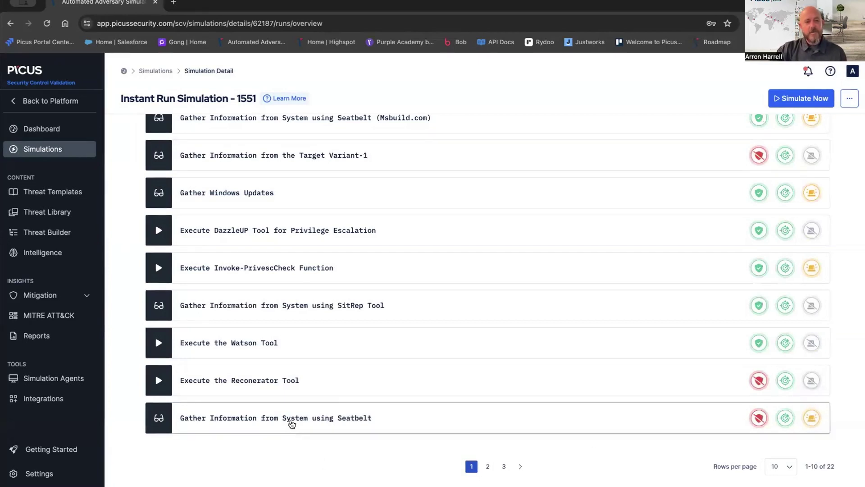
# Open the Seatbelt action's details, read its Overview, and view its MSBuild.exe payload command
pyautogui.click(292, 424)
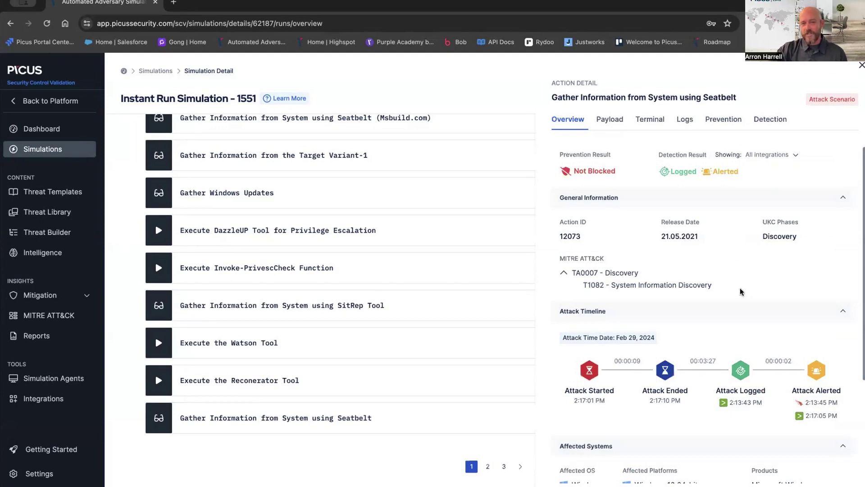
pyautogui.scroll(-3, 625, 288)
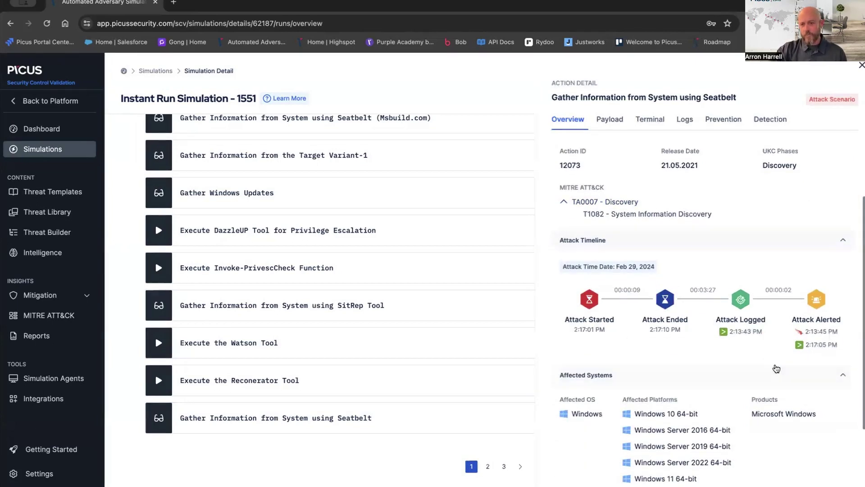
pyautogui.scroll(-1, 728, 368)
pyautogui.scroll(-3, 653, 356)
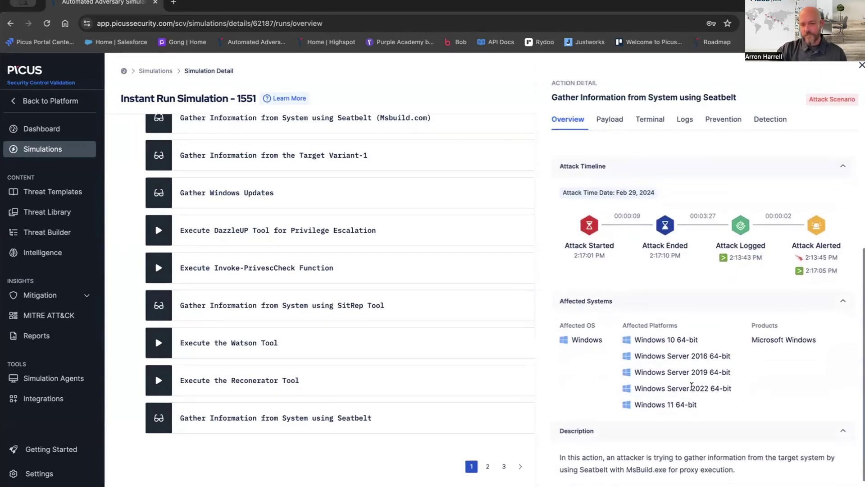
pyautogui.scroll(5, 699, 385)
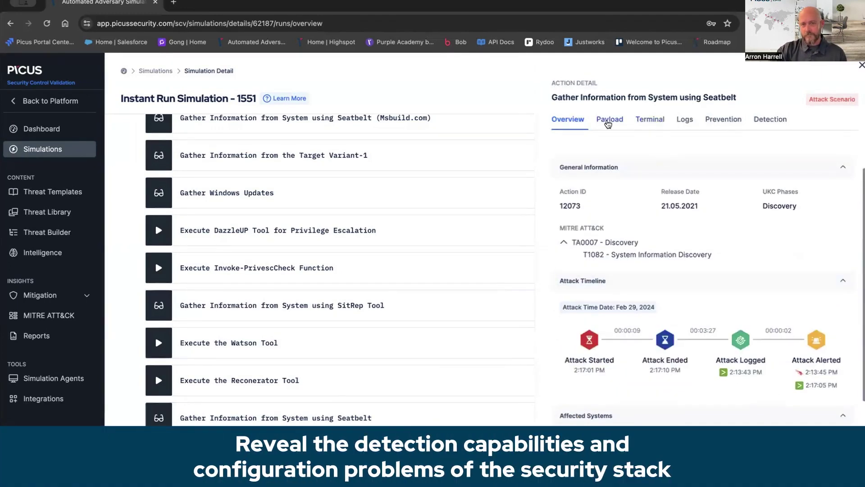
pyautogui.click(608, 120)
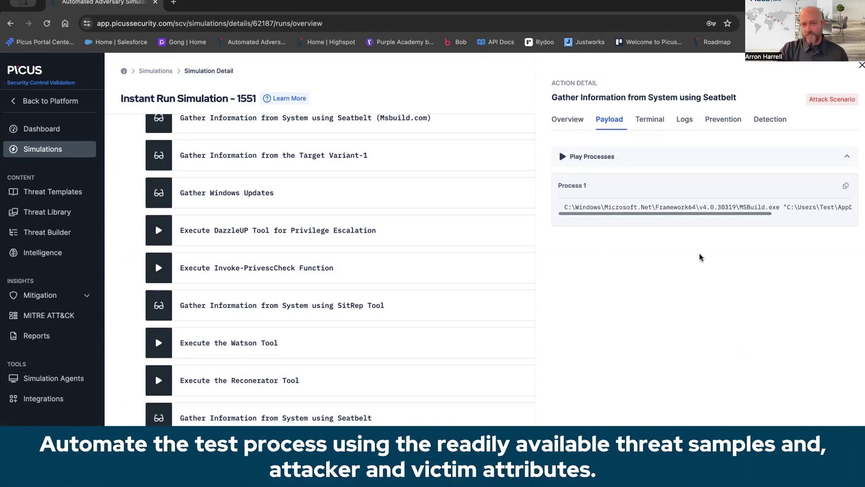
# Review the Seatbelt action's terminal output, Splunk Process Creation log, and Prevention suggestions
pyautogui.click(650, 123)
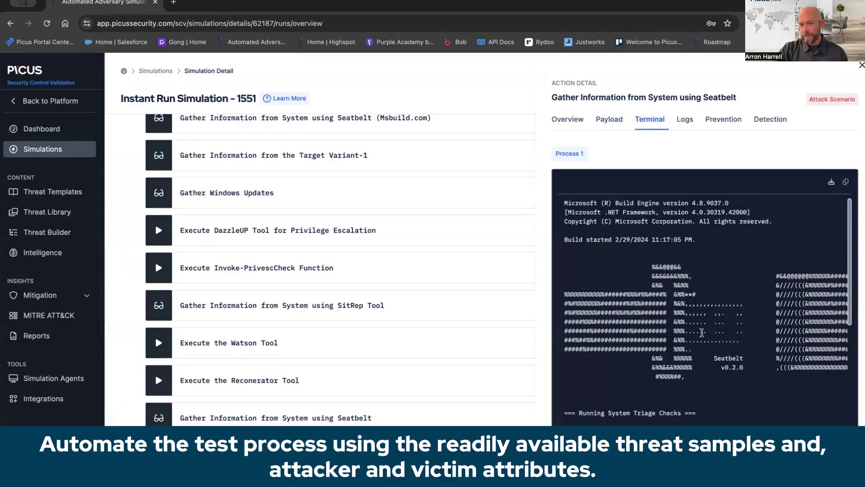
pyautogui.click(685, 121)
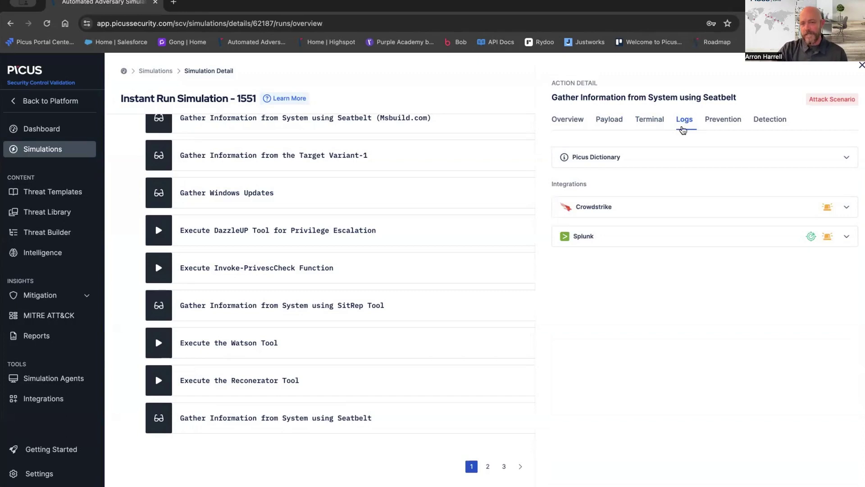
pyautogui.click(652, 242)
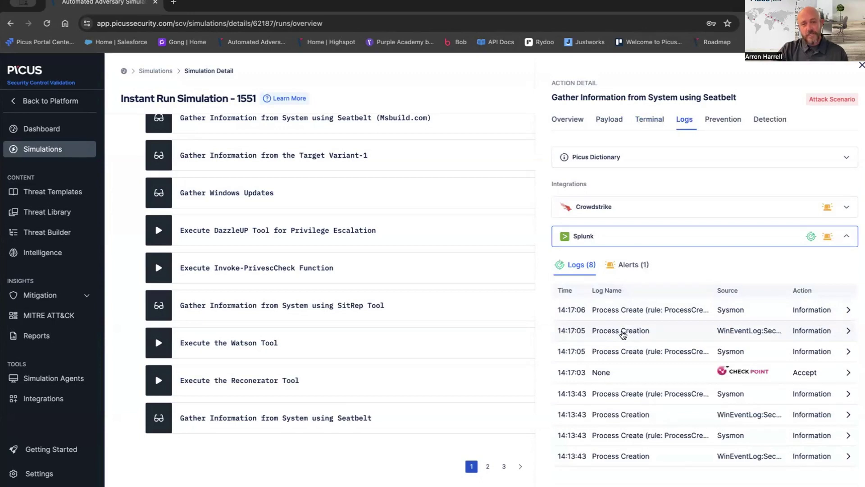
pyautogui.click(623, 332)
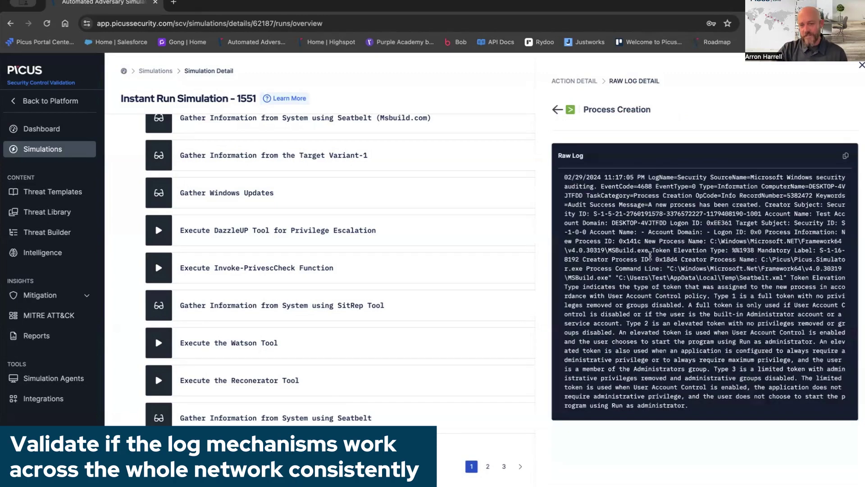
pyautogui.click(558, 111)
pyautogui.click(731, 122)
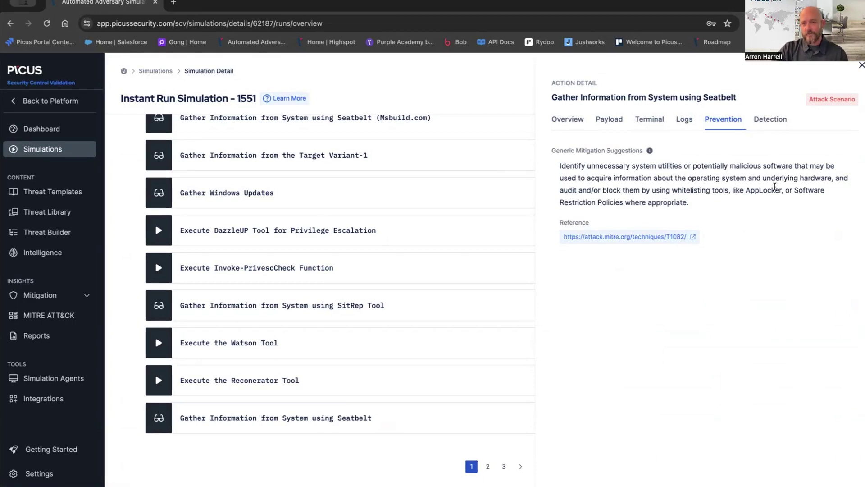
# Show the Seatbelt action's detection rule with Splunk as the content source
pyautogui.click(772, 125)
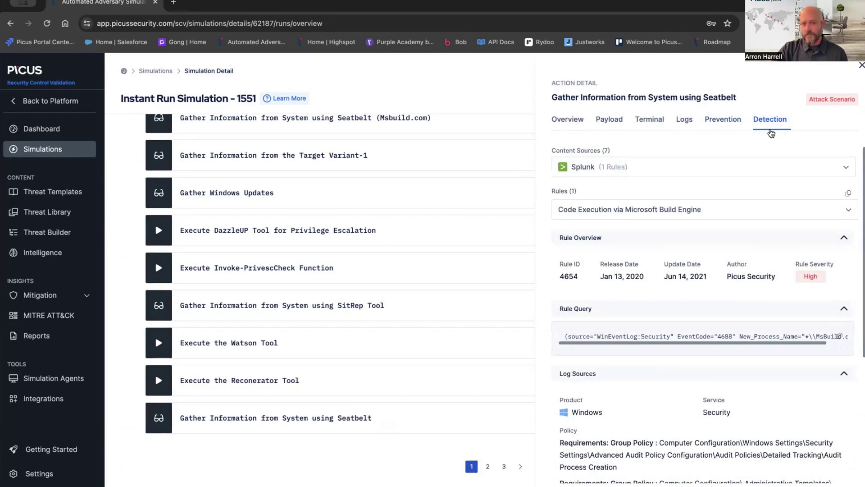
pyautogui.click(846, 167)
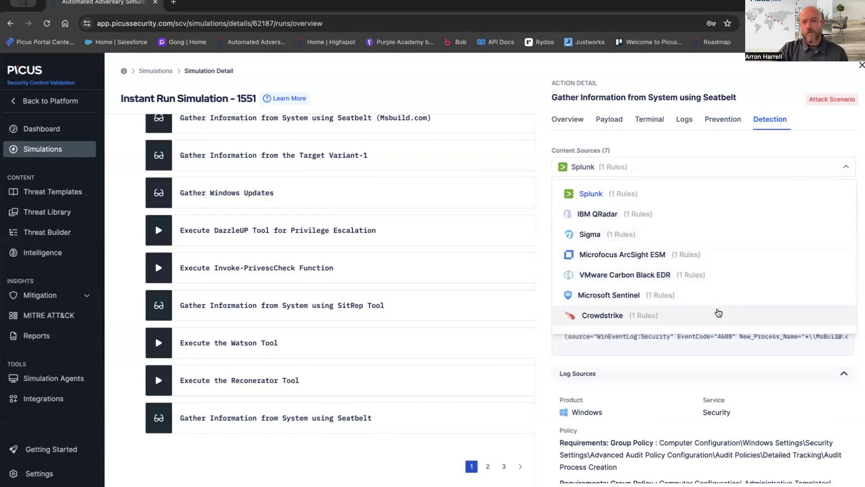
pyautogui.click(669, 196)
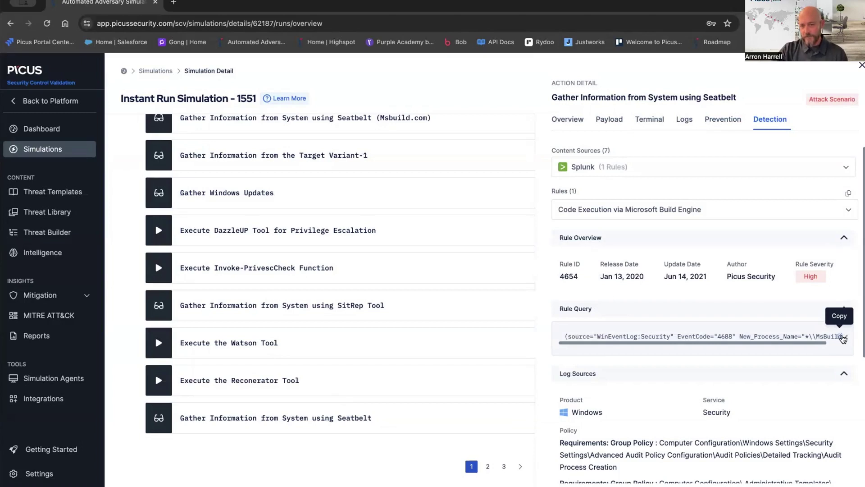
# Switch to the Crowdstrike detection rule and read through it, then close the action details
pyautogui.click(844, 168)
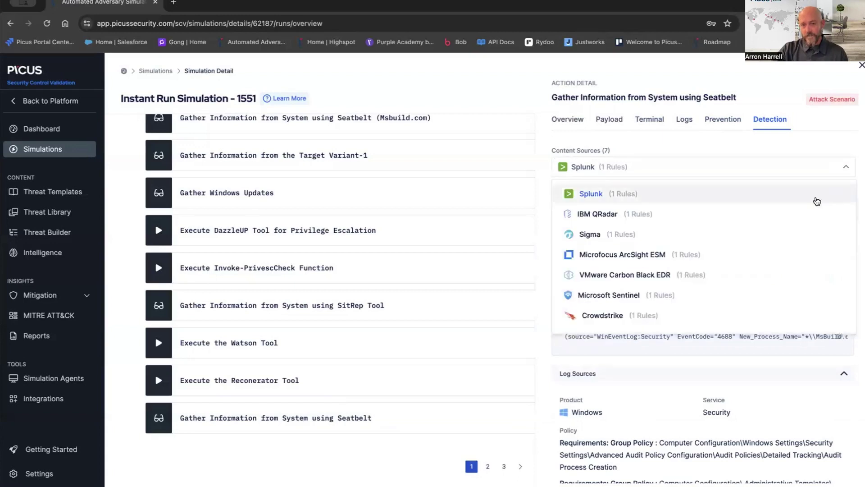
pyautogui.click(705, 316)
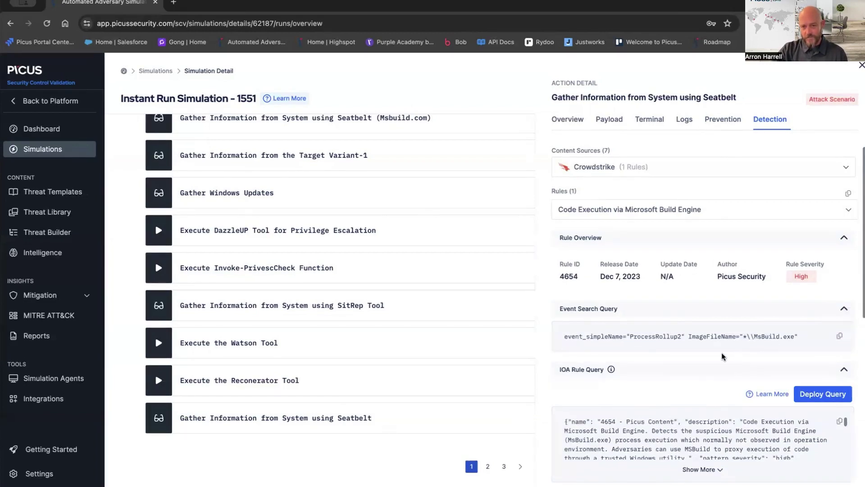
pyautogui.scroll(-3, 721, 353)
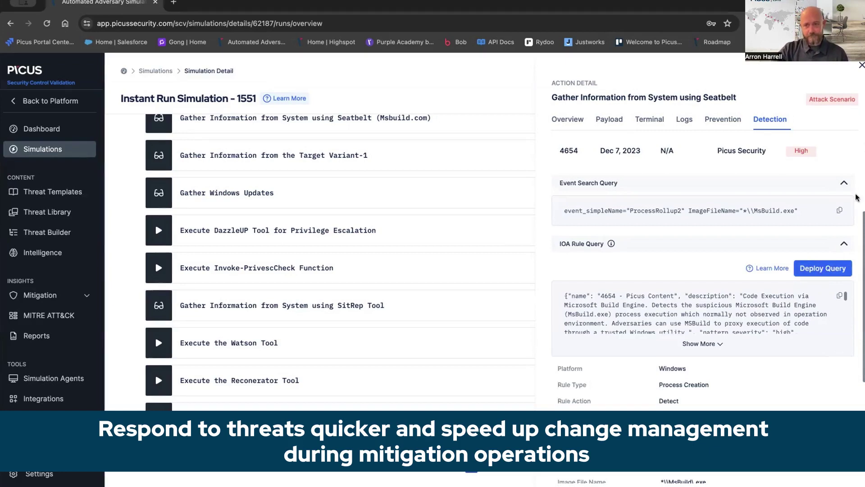
pyautogui.click(862, 65)
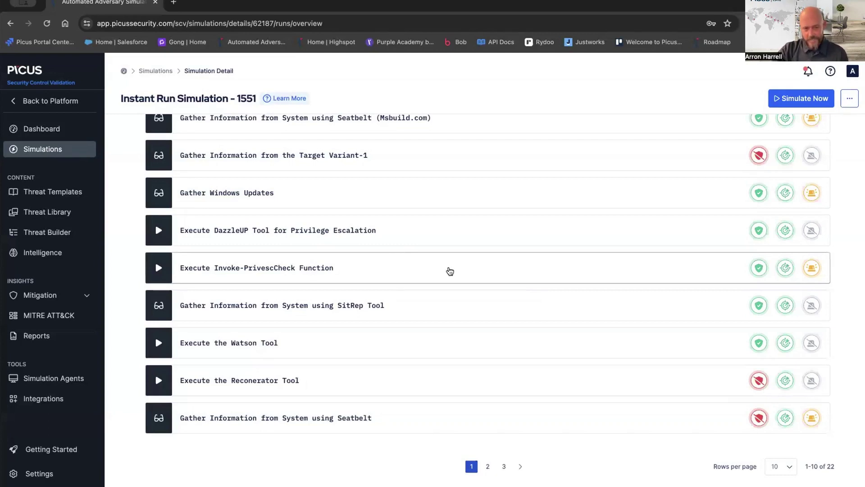
# Scroll up to the Discovery objective header above System Information Discovery's 21 actions
pyautogui.scroll(10, 450, 271)
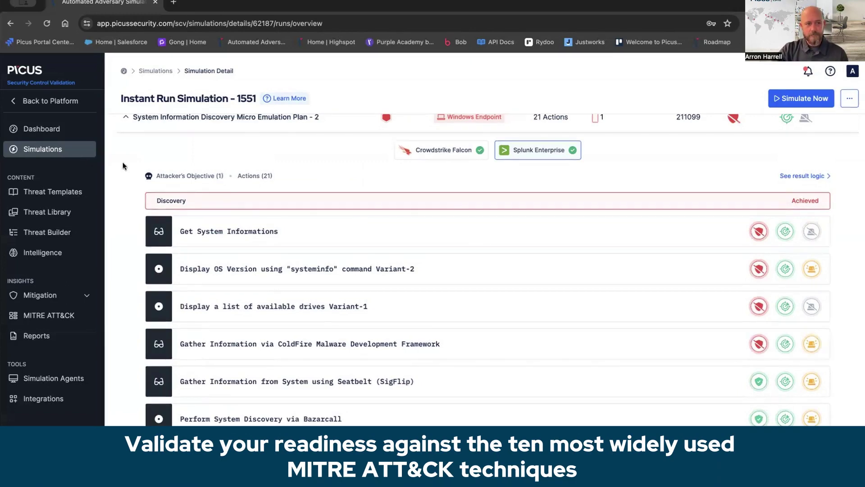
pyautogui.rightClick(133, 96)
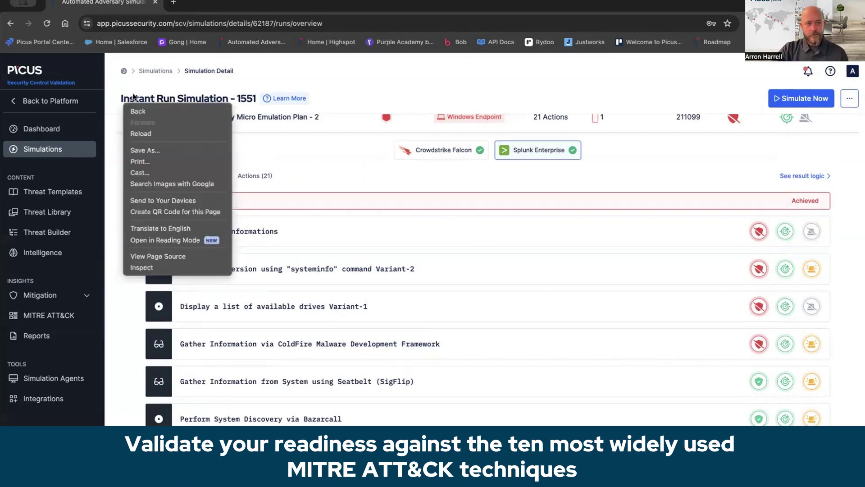
# Return to the simulations list, browse its pages, and search names for 'bian'
pyautogui.click(153, 70)
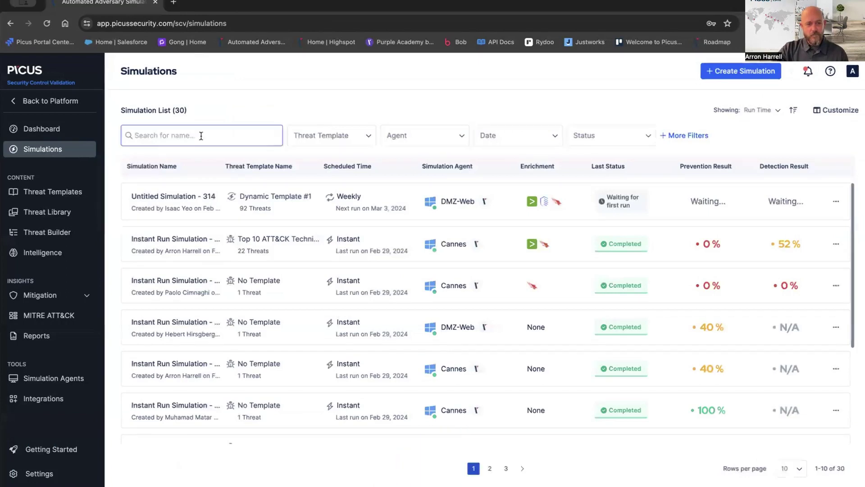
pyautogui.scroll(-4, 314, 283)
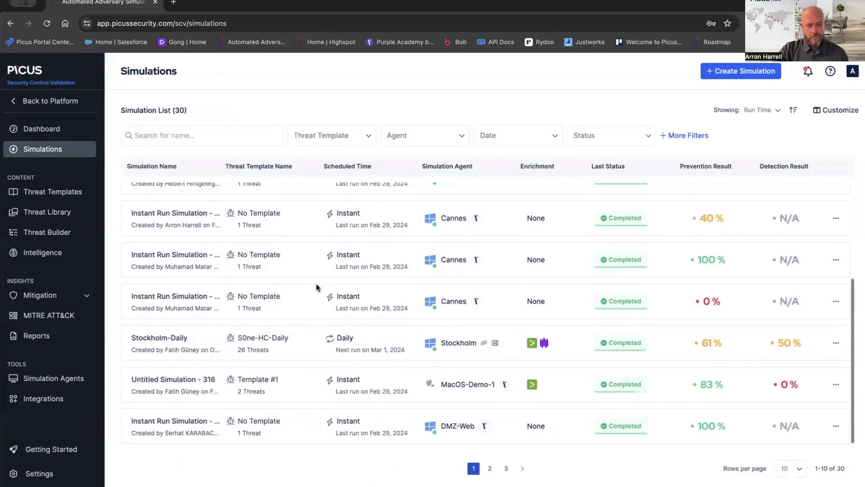
pyautogui.scroll(1, 316, 288)
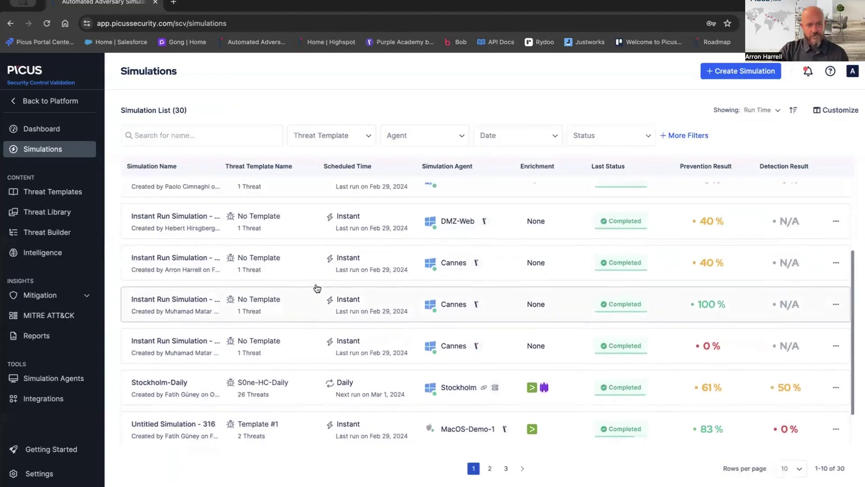
pyautogui.scroll(1, 317, 289)
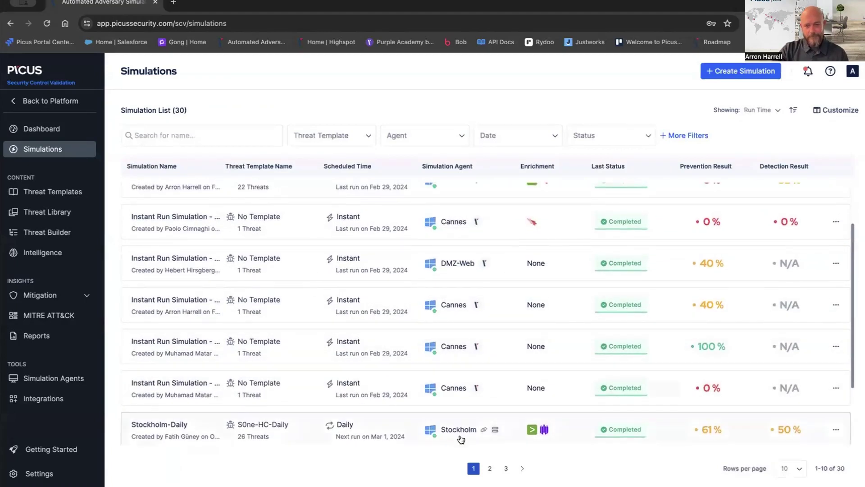
pyautogui.click(490, 468)
pyautogui.click(228, 142)
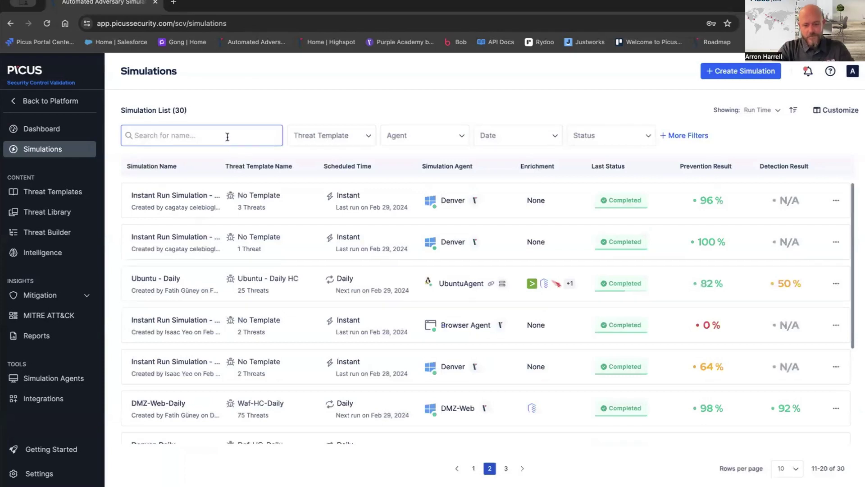
pyautogui.write('bian')
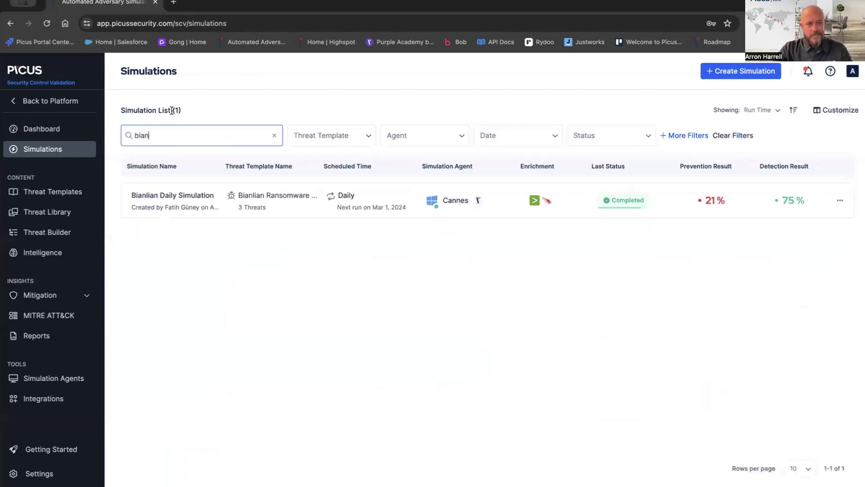
# Open Bianlian Daily Simulation to see 21% prevention, 75% detection and its 3 threats
pyautogui.click(191, 203)
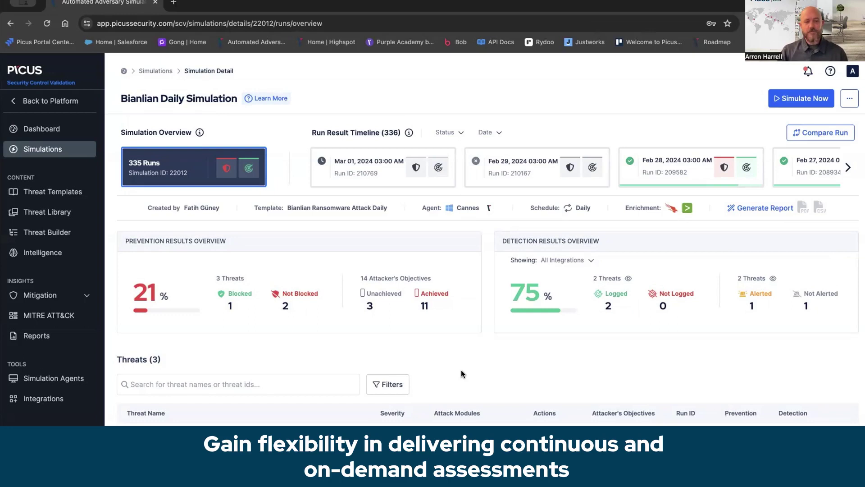
pyautogui.scroll(-2, 464, 373)
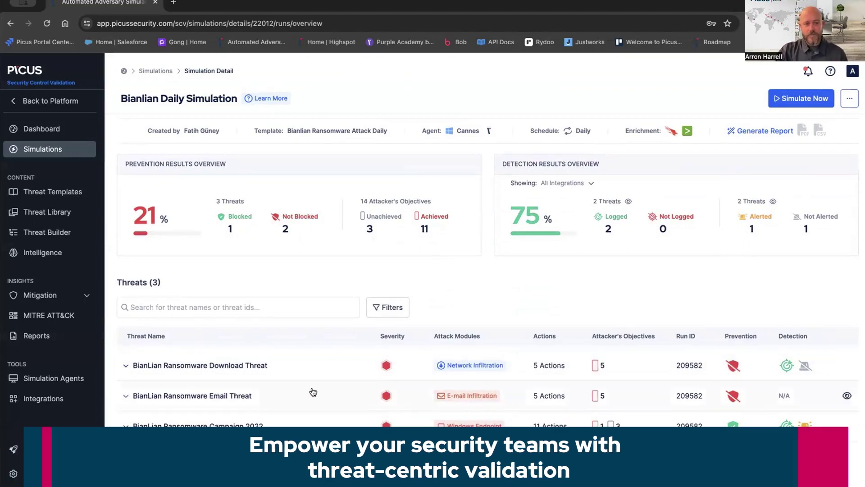
# Expand the BianLian Ransomware Download Threat with Splunk Enterprise results and open Variant-1's action details
pyautogui.click(125, 365)
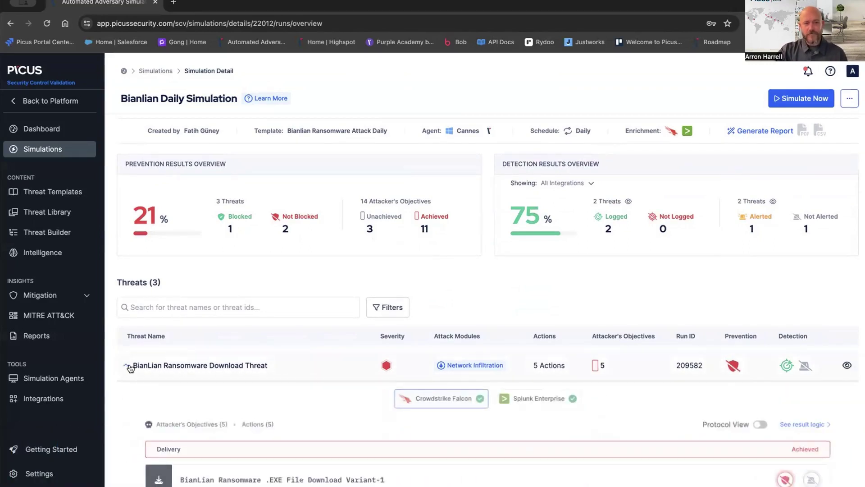
pyautogui.scroll(-3, 338, 410)
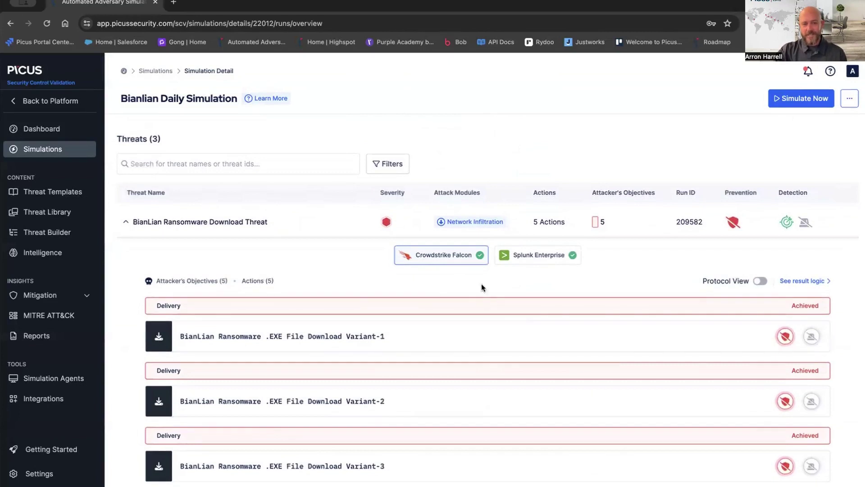
pyautogui.click(536, 261)
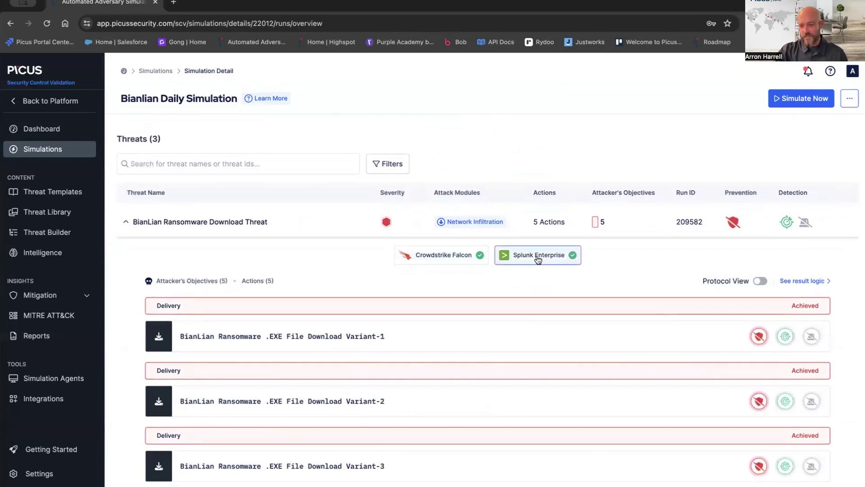
pyautogui.click(448, 256)
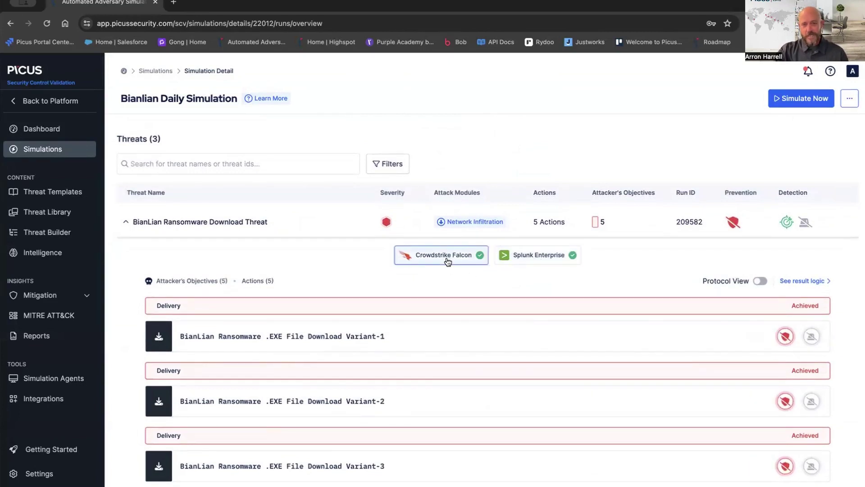
pyautogui.click(522, 265)
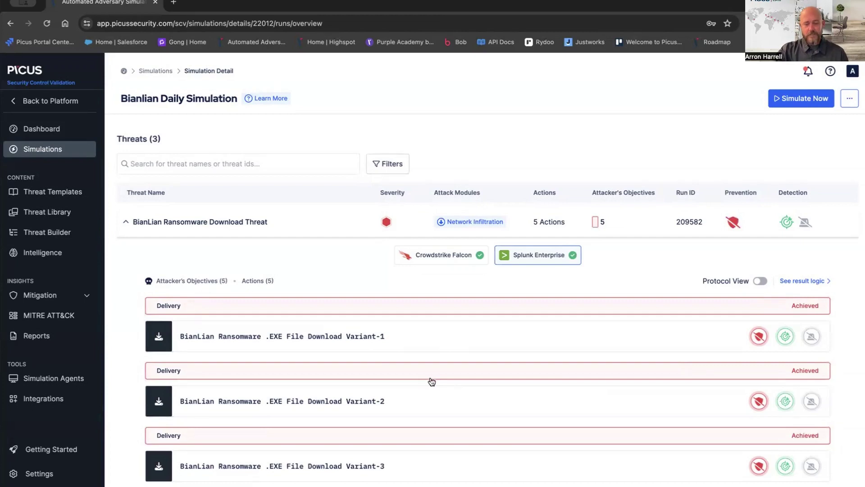
pyautogui.click(383, 338)
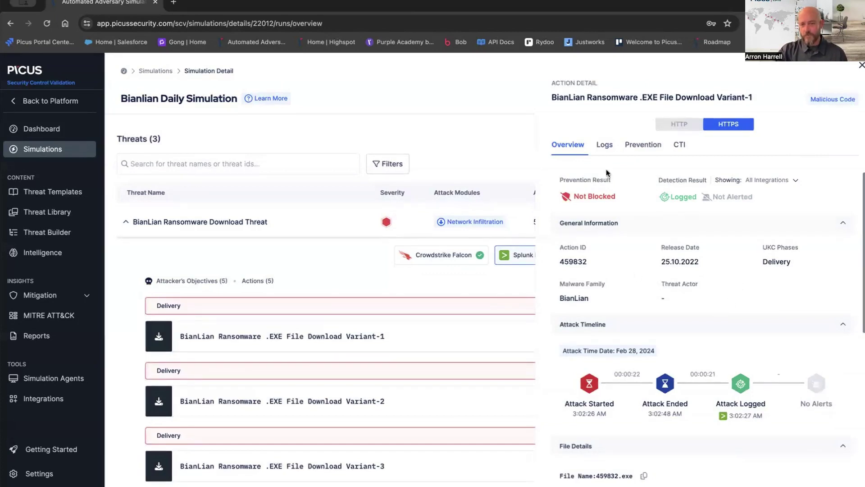
# Inspect Variant-1's logs and its suggested Palo Alto prevention signature (version 11.0.3), then close it
pyautogui.click(604, 144)
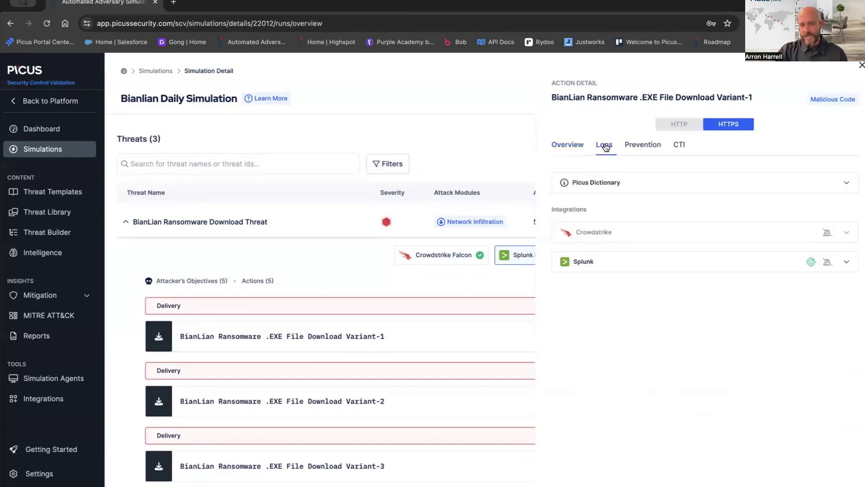
pyautogui.click(653, 150)
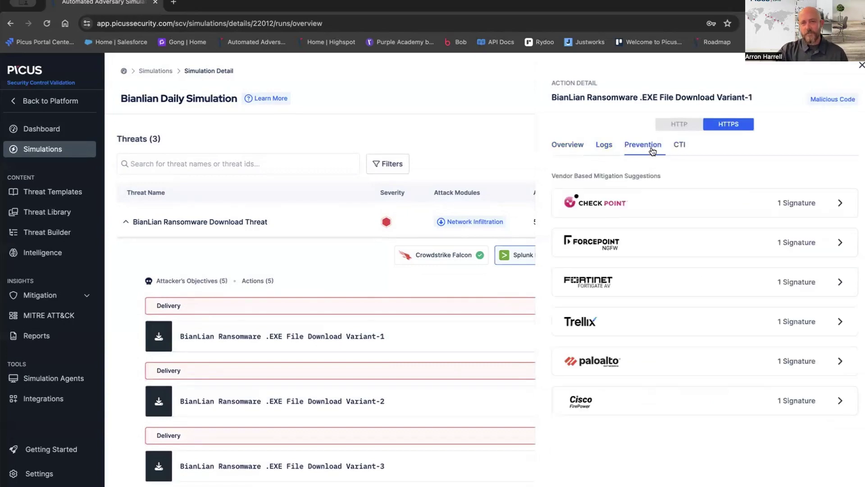
pyautogui.click(620, 363)
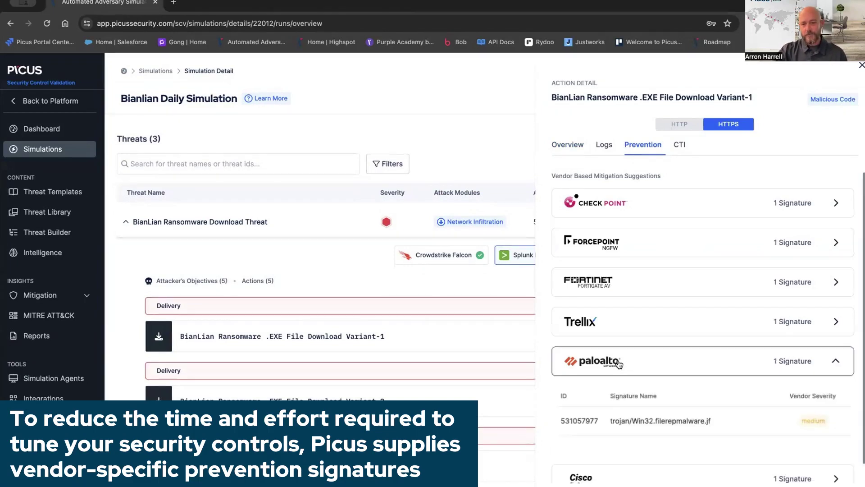
pyautogui.click(599, 424)
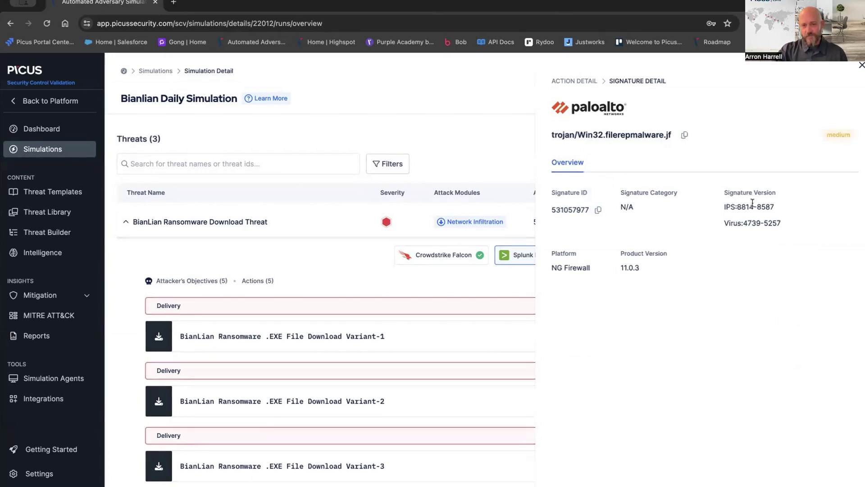
pyautogui.moveTo(648, 266); pyautogui.dragTo(620, 267)
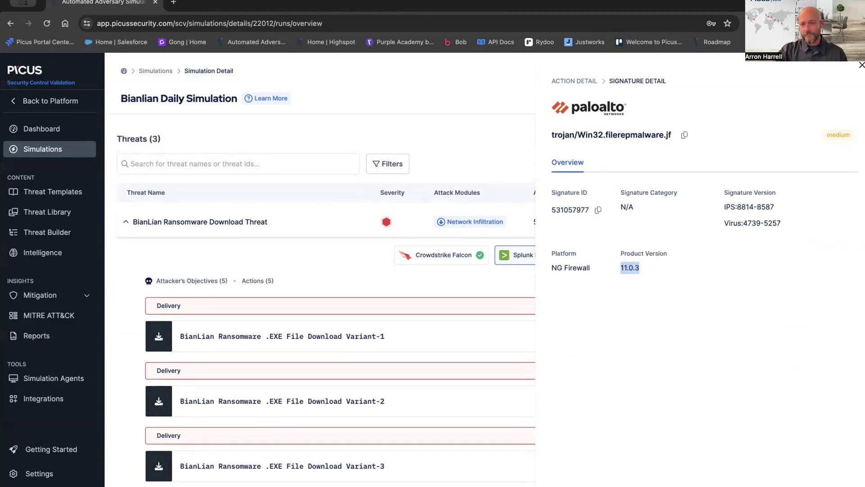
pyautogui.click(862, 67)
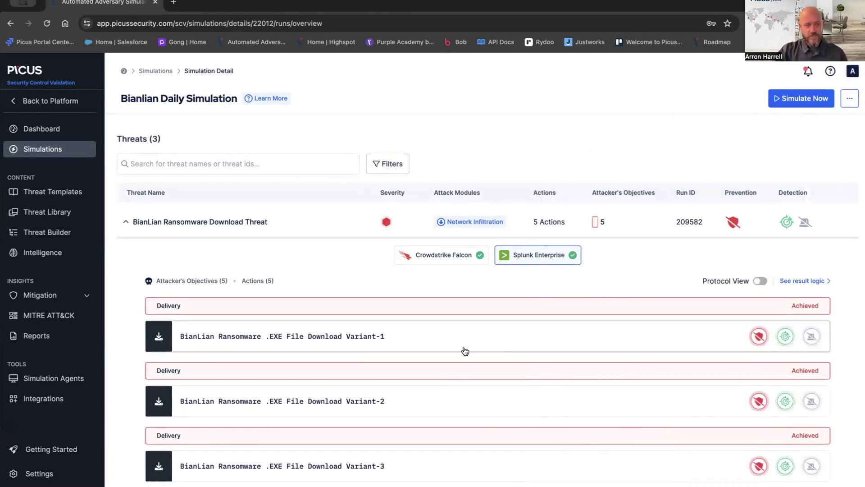
# In the Prevention Mitigation Library, list Palo Alto's 45 signatures and preview signature 55025
pyautogui.click(86, 301)
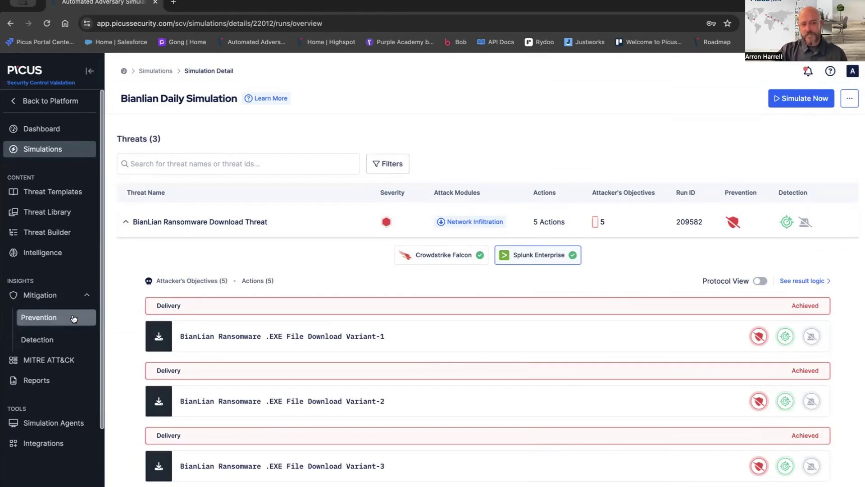
pyautogui.click(74, 319)
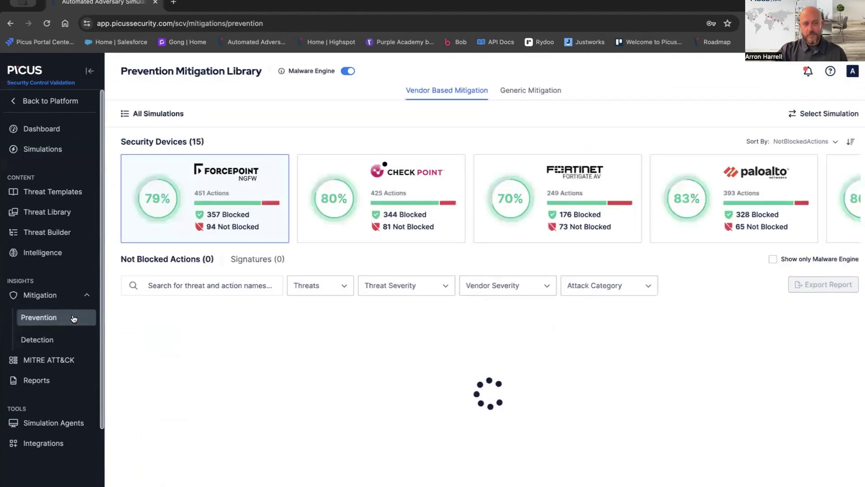
pyautogui.click(705, 210)
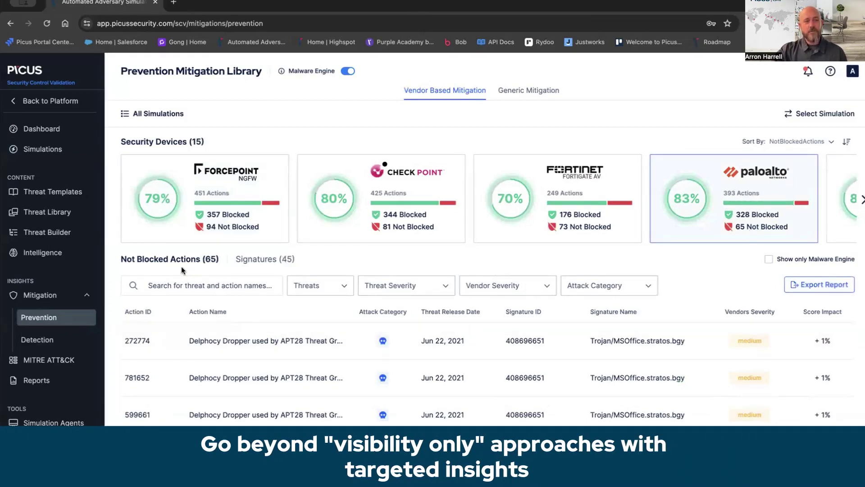
pyautogui.click(265, 261)
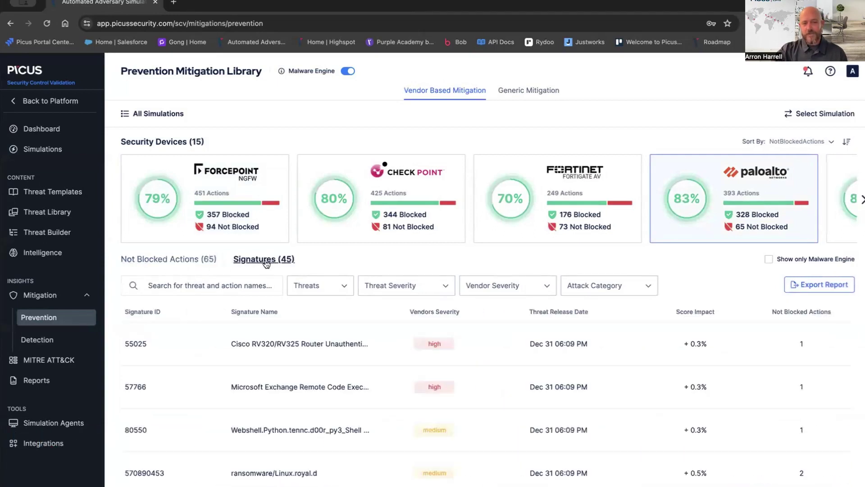
pyautogui.click(773, 349)
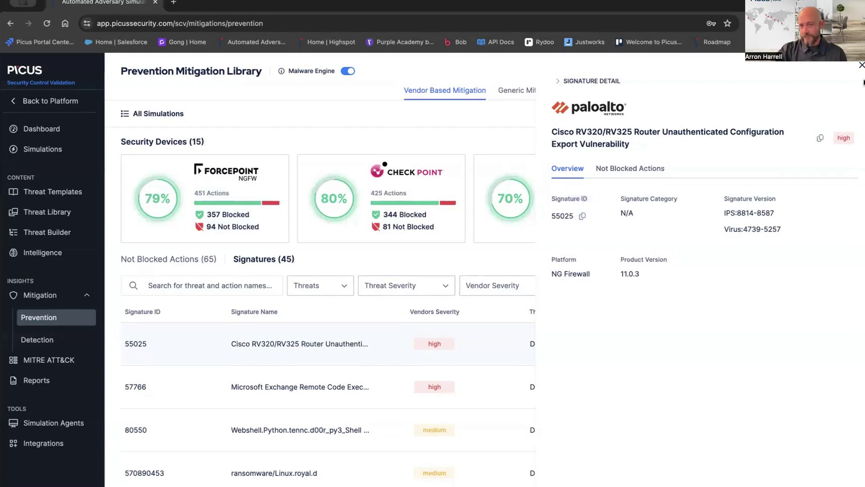
pyautogui.click(862, 66)
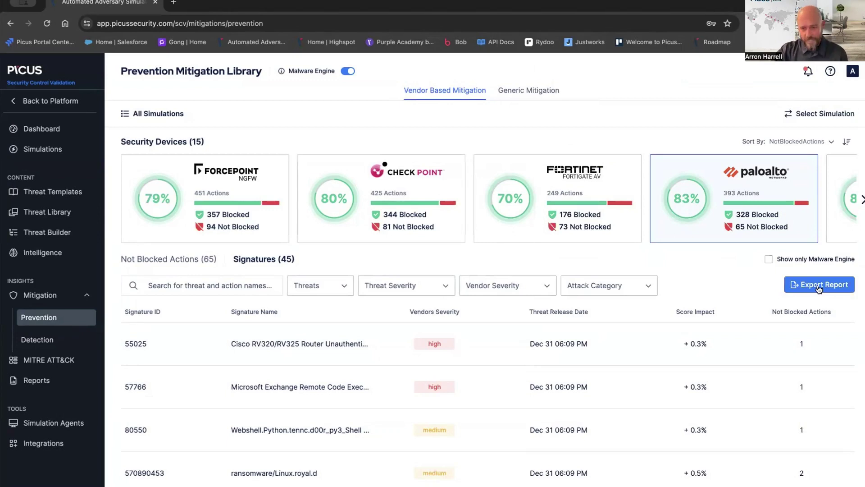
# Show the 195 Crowdstrike rules in the Detection Content Library and open rule 2077
pyautogui.click(51, 341)
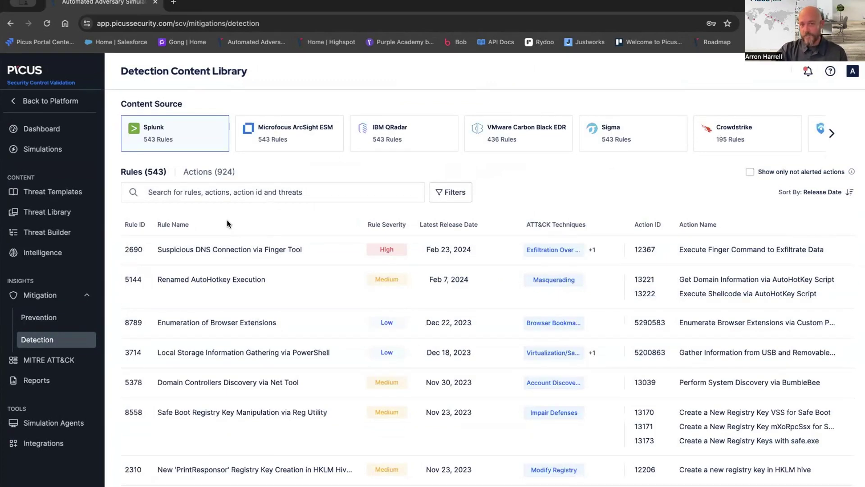
pyautogui.click(750, 140)
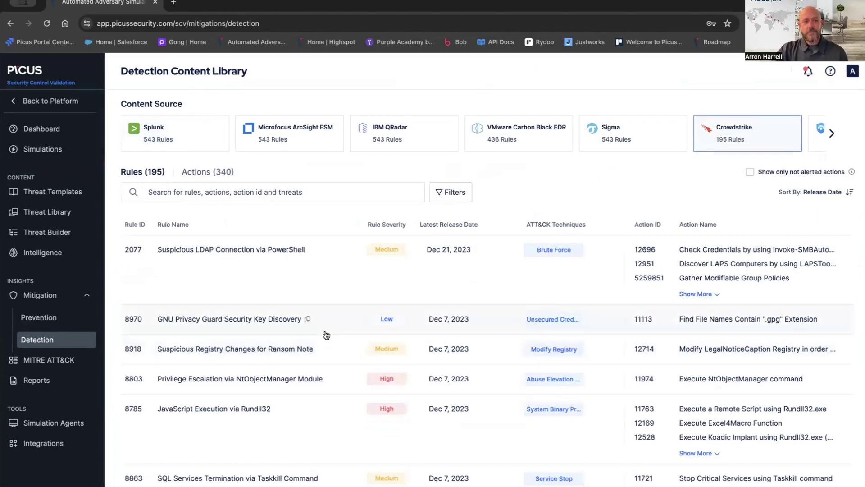
pyautogui.click(256, 273)
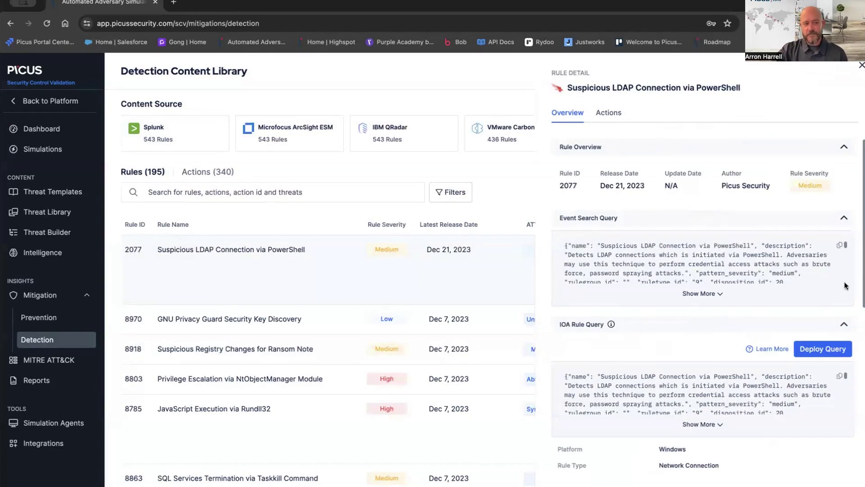
# Close rule 2077's Rule Detail panel to return to the Crowdstrike rule list
pyautogui.click(861, 67)
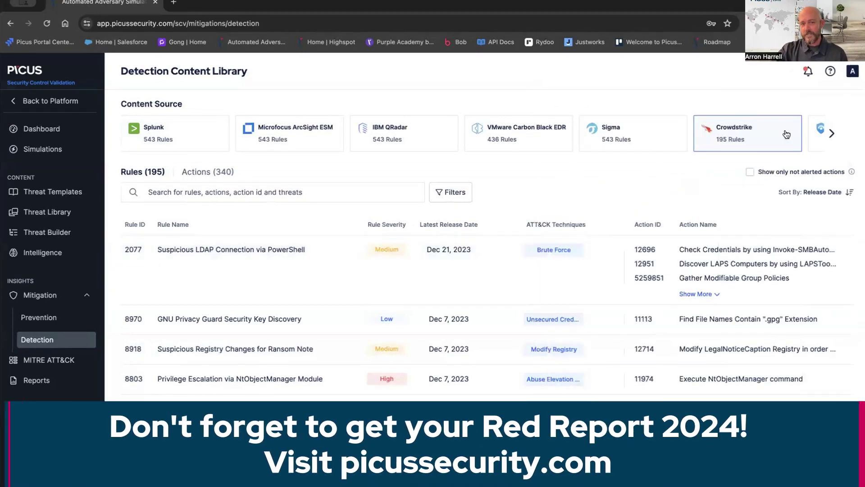